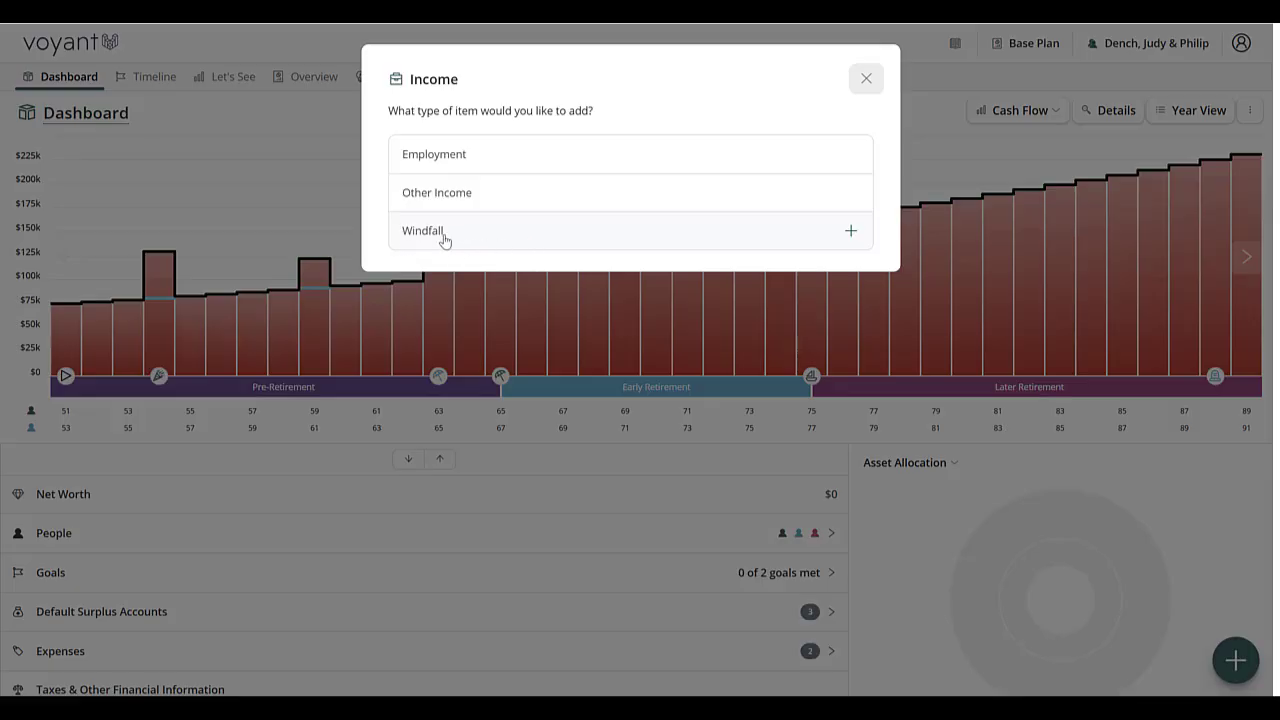
Add an employment income for the primary client and name it with the client's first name followed by "Employment Income"
left_click(516, 167)
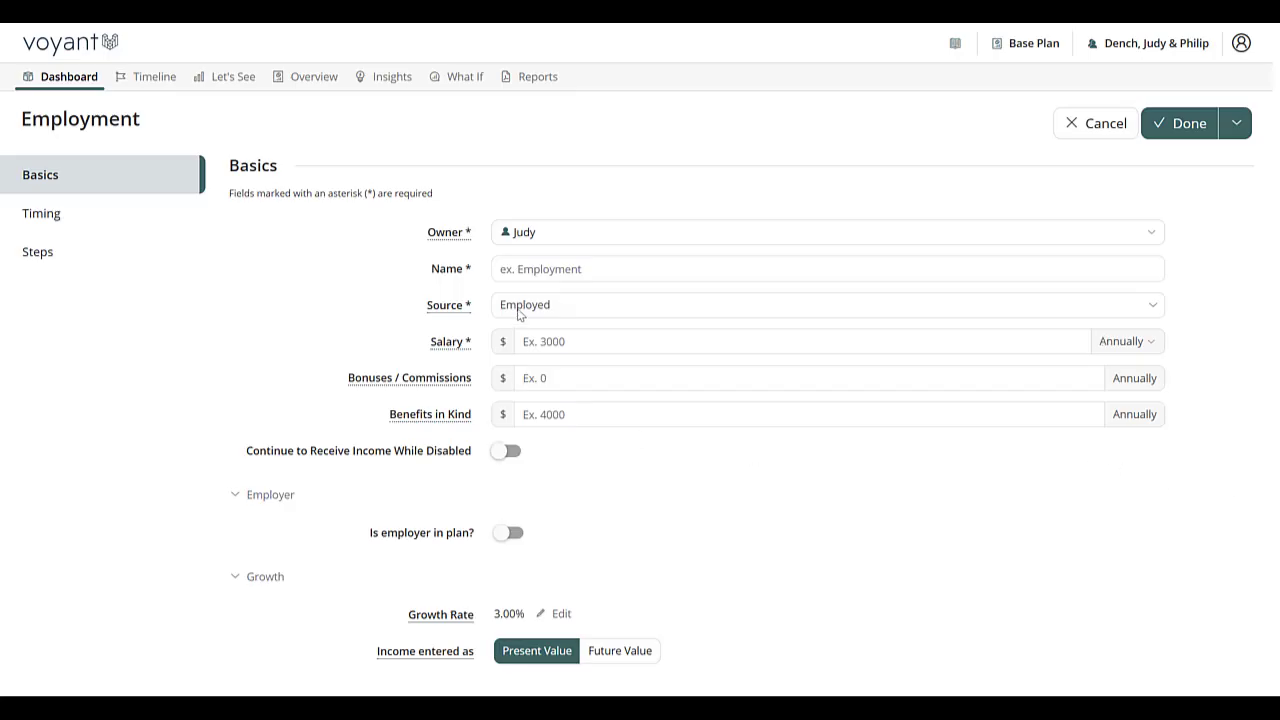
left_click(533, 270)
type("Jud")
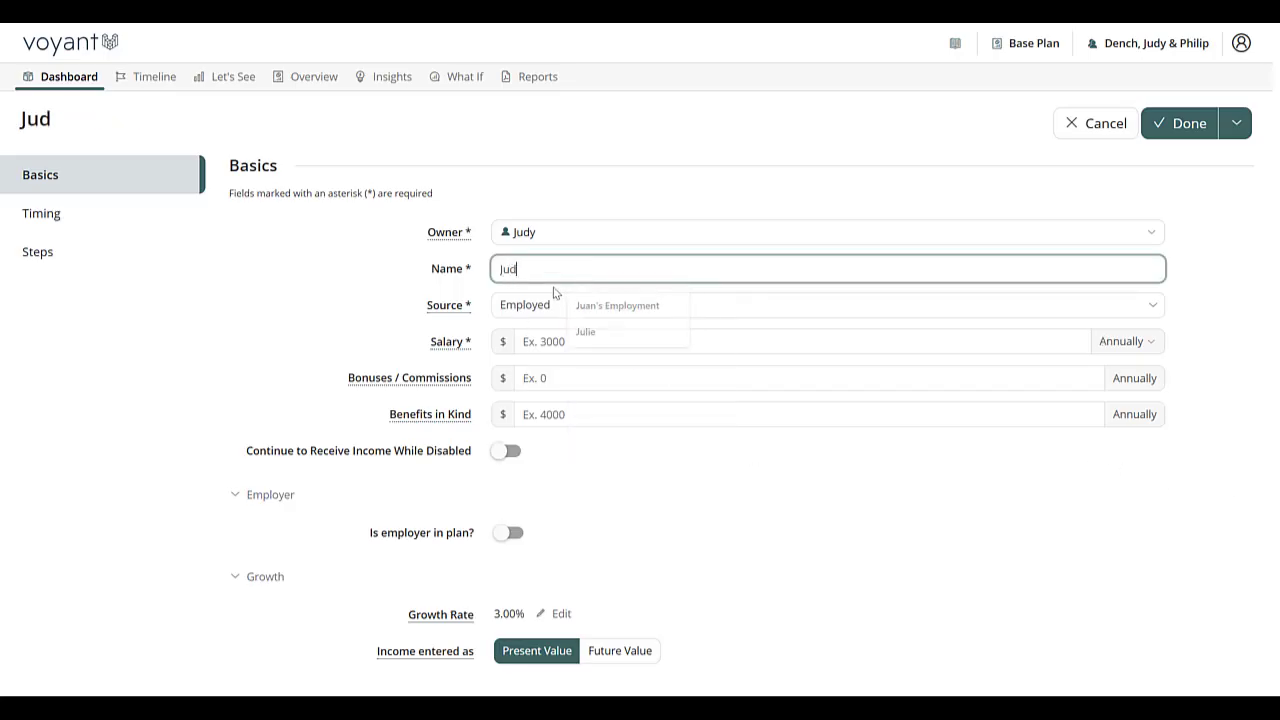
type("y's Emplo")
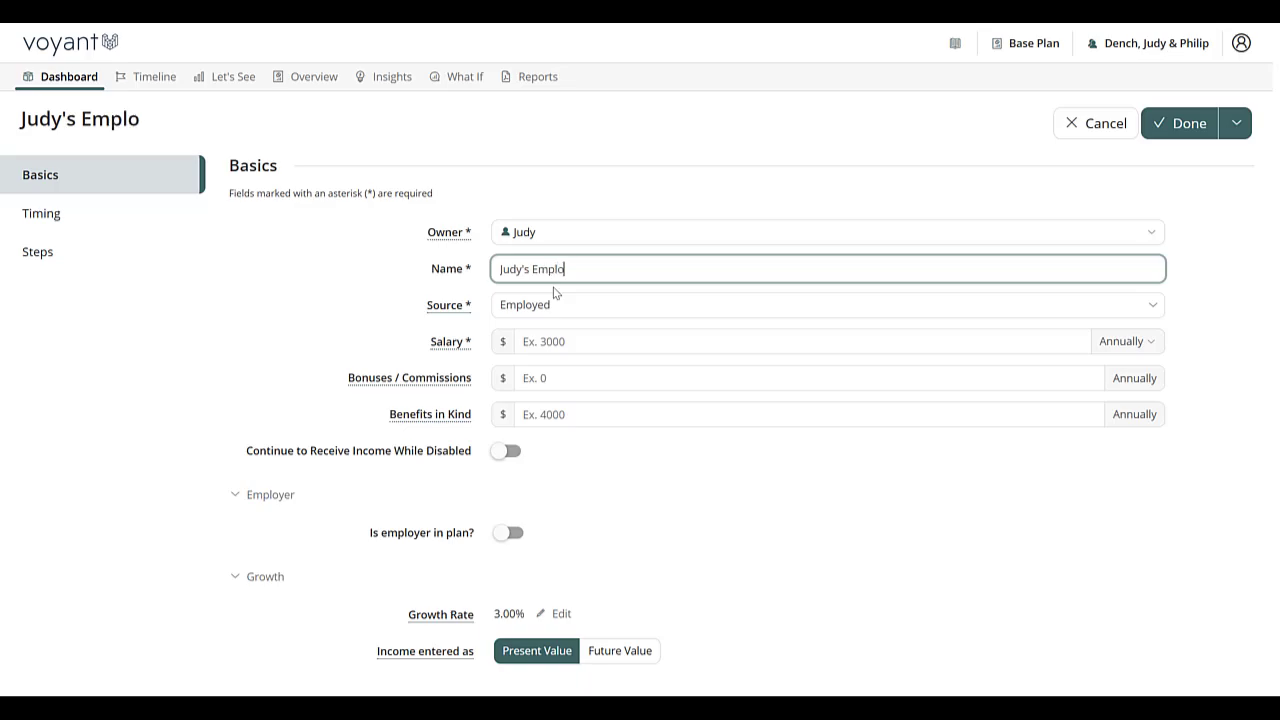
type("yment Income")
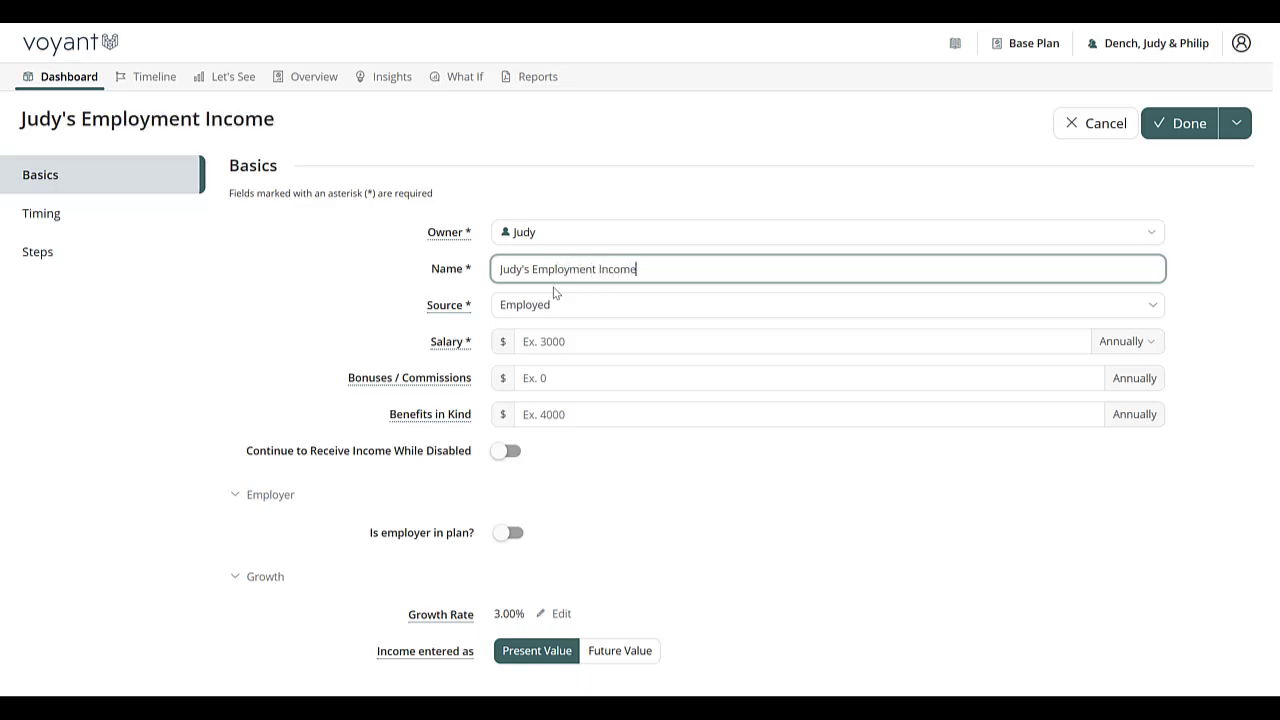
Set the employment's annual salary to $100,000 and its annual bonuses/commissions to $15,000
key("Tab")
key("Tab")
type("10")
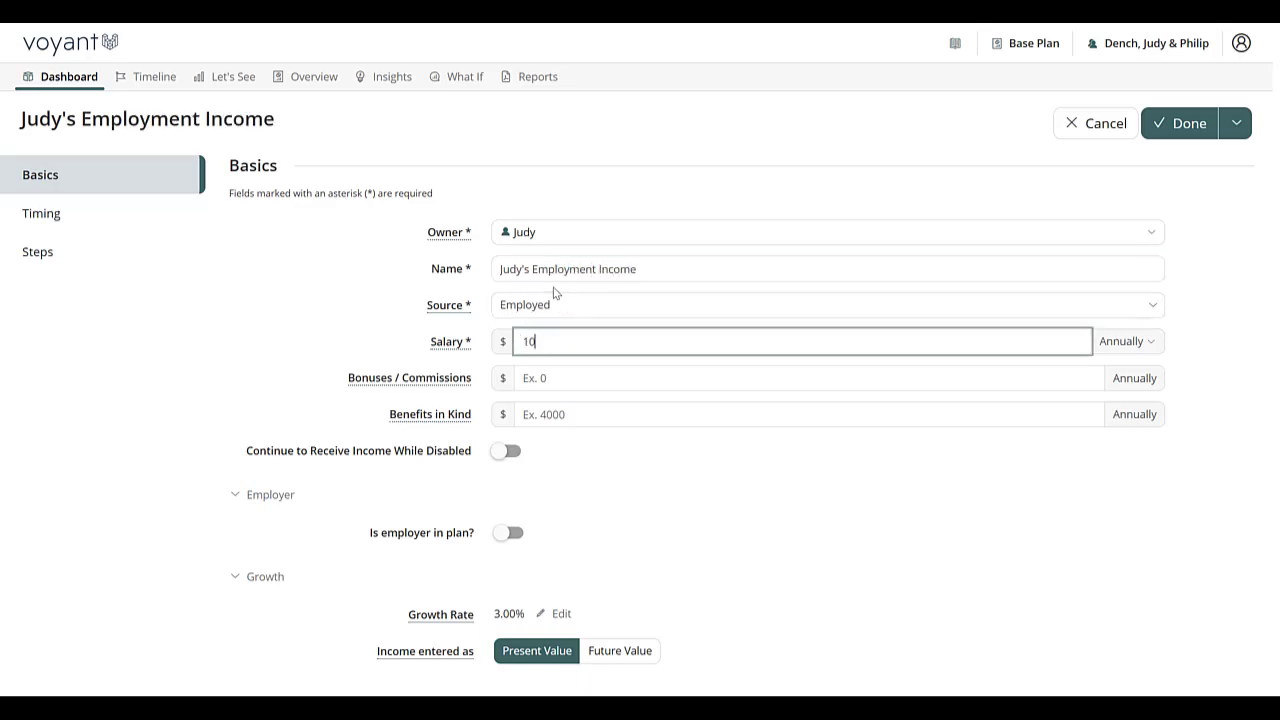
type("0,000")
left_click(562, 382)
type("15")
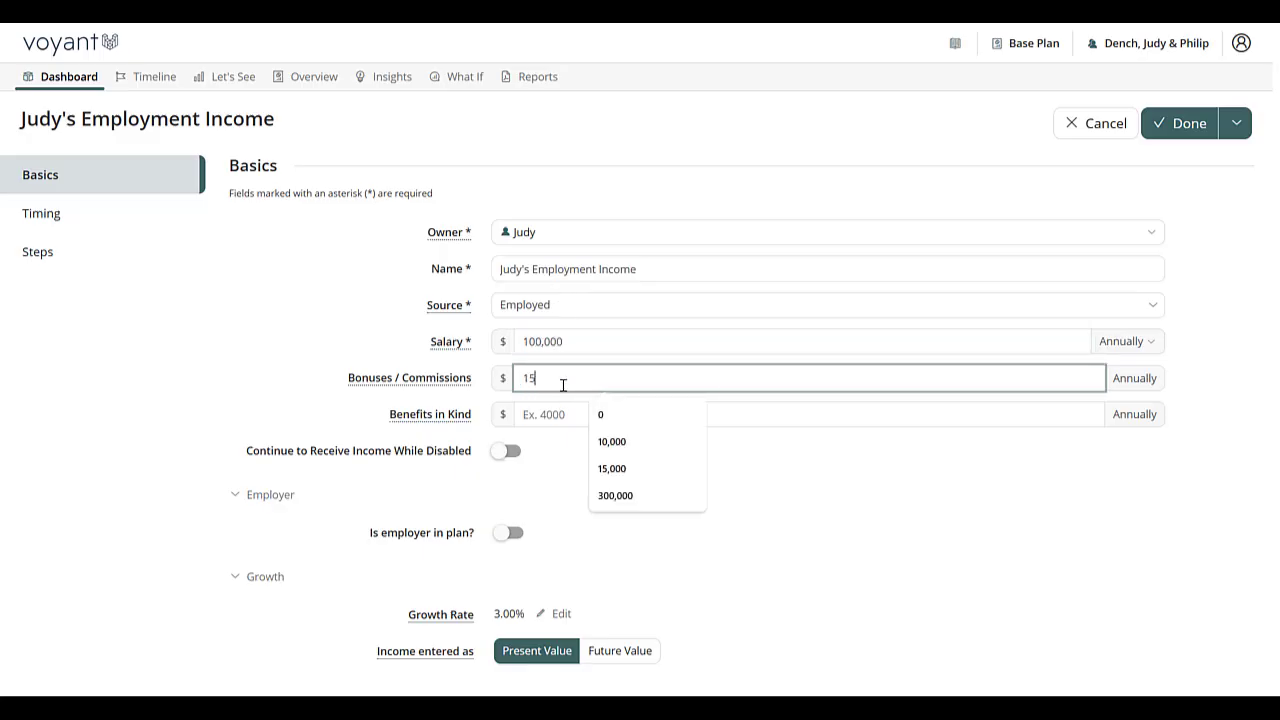
type(",000")
left_click(838, 598)
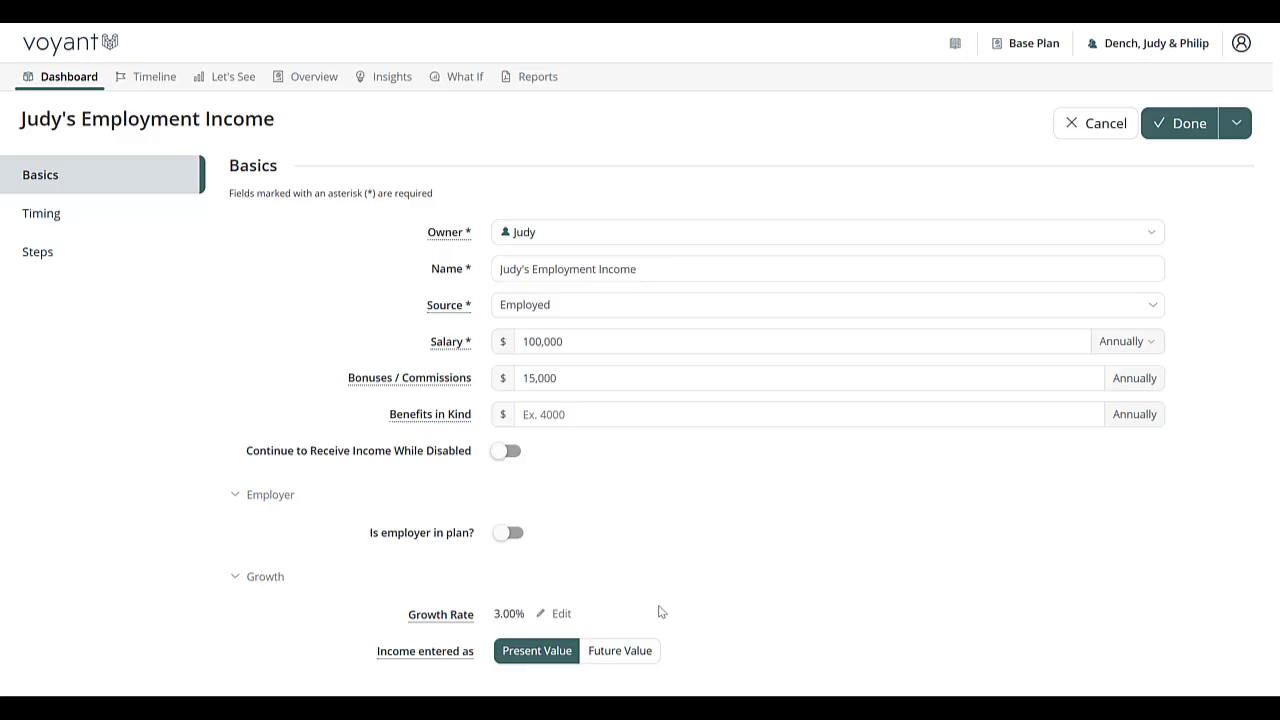
left_click(562, 615)
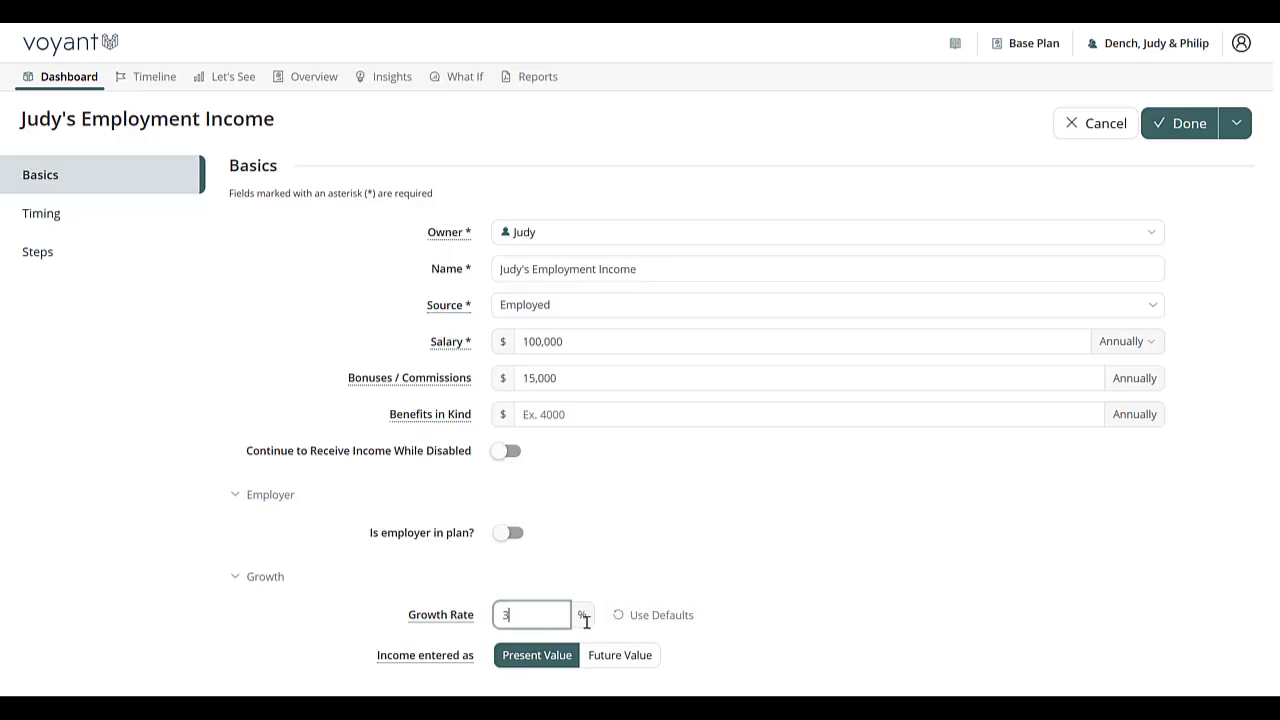
double_click(534, 614)
left_click(652, 615)
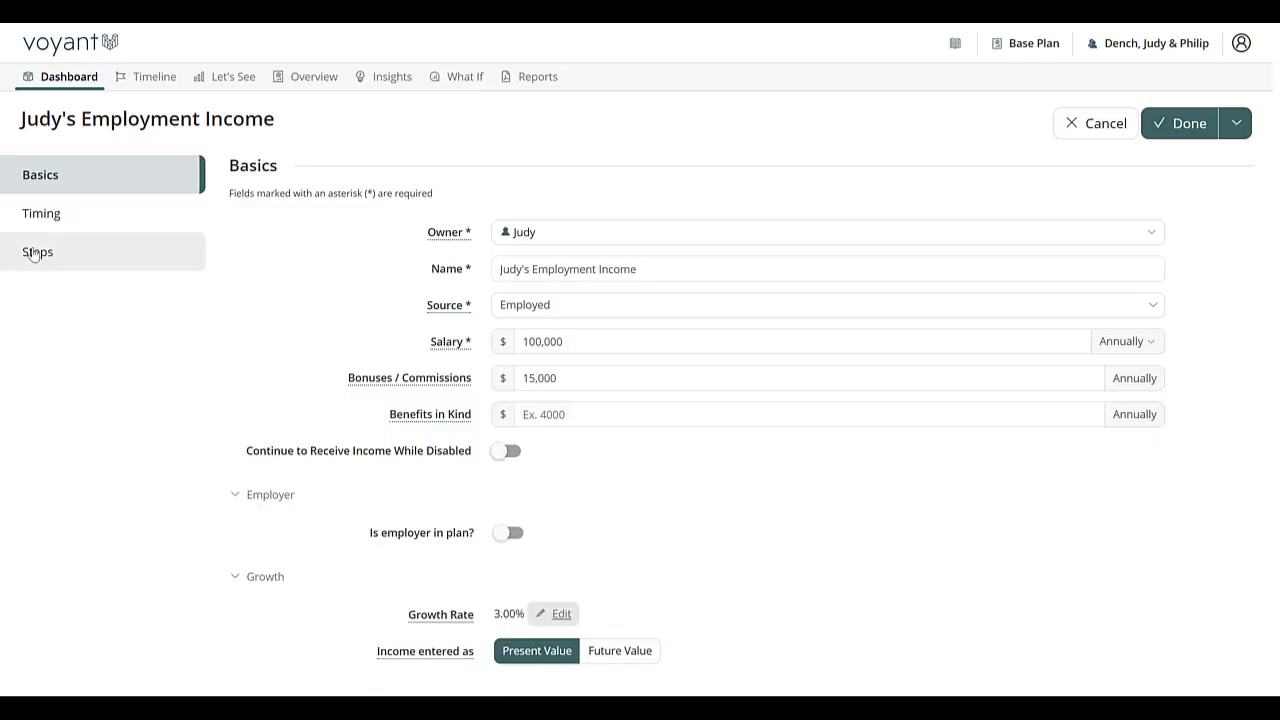
Review the employment timing, and add a step to the income that changes the annual salary to $50,000
left_click(64, 216)
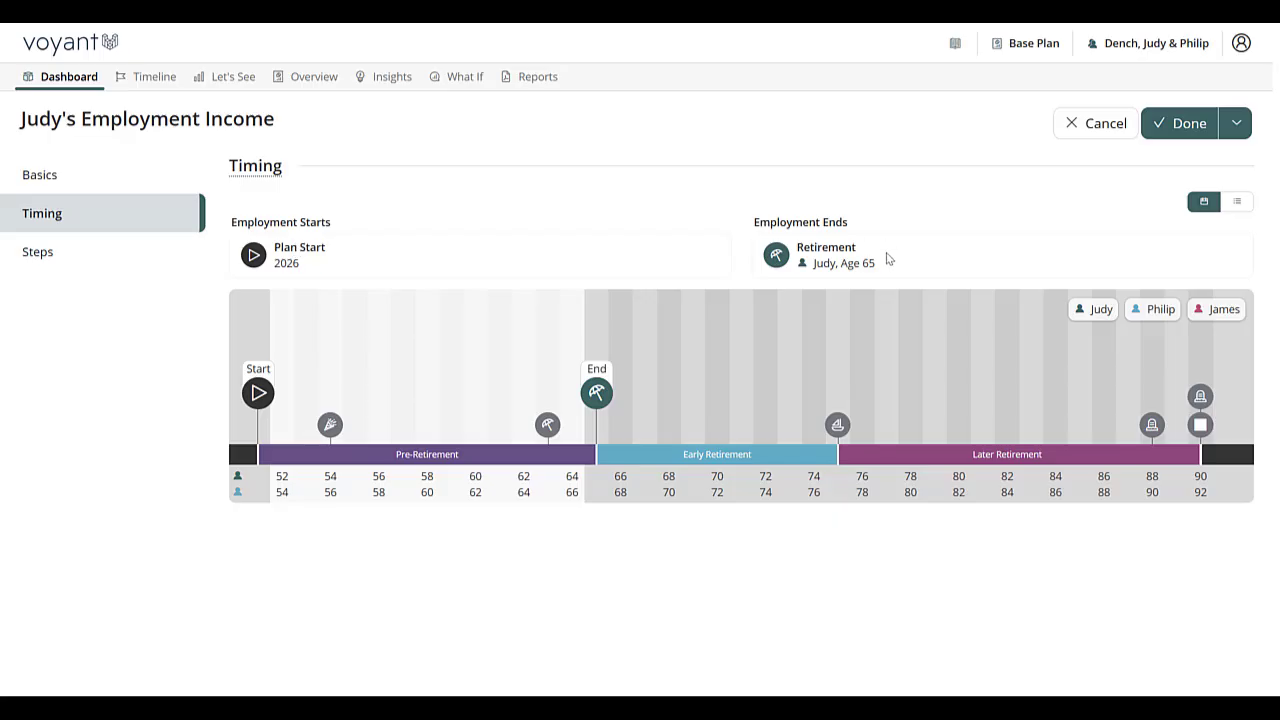
left_click(40, 264)
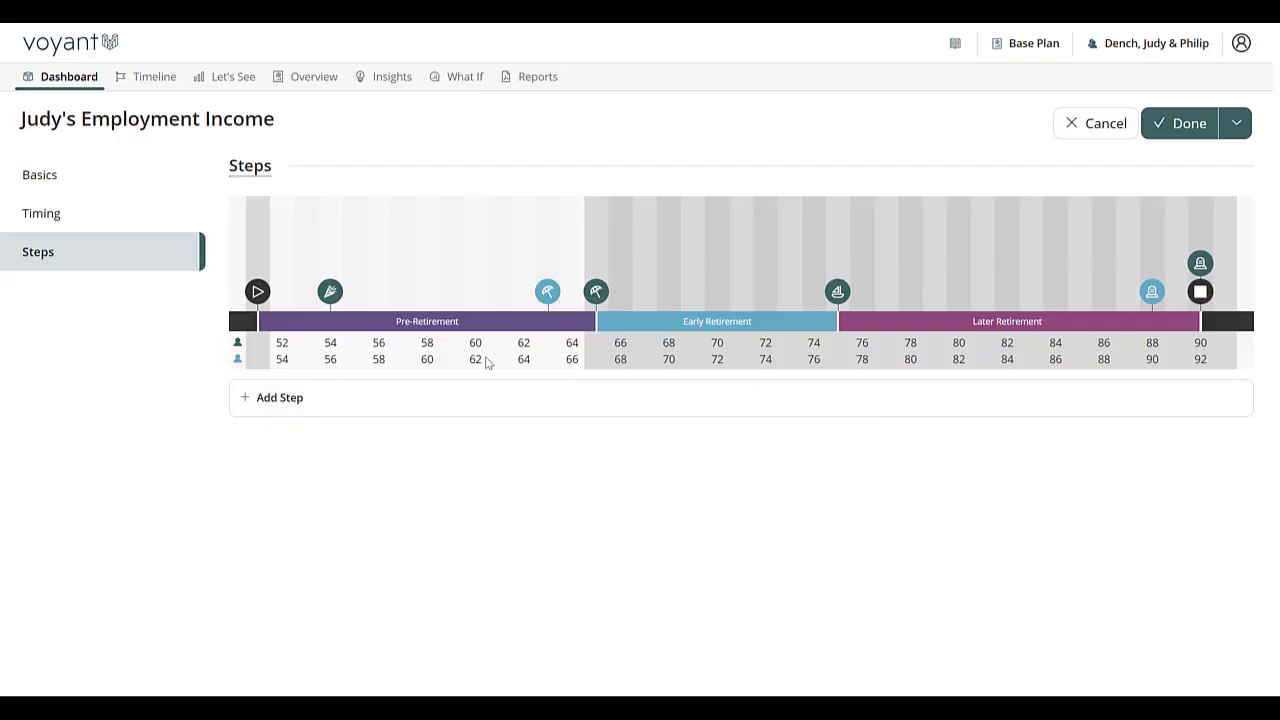
left_click(279, 398)
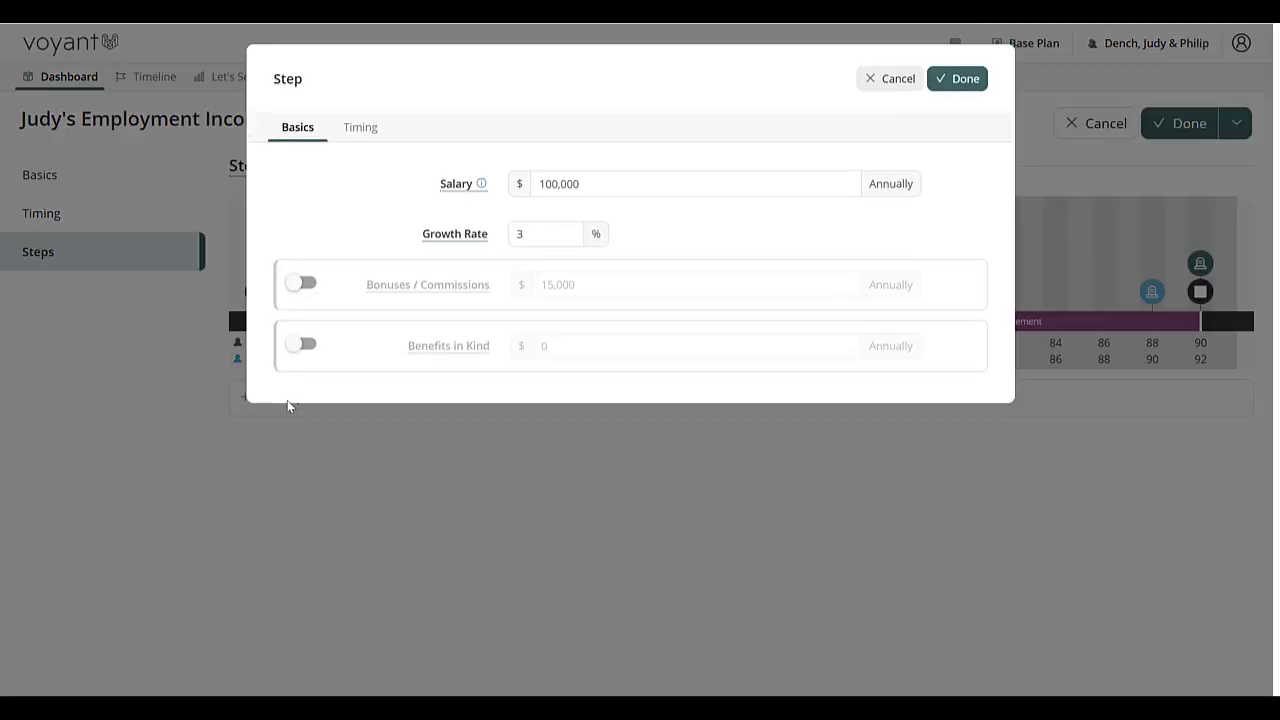
left_click(630, 189)
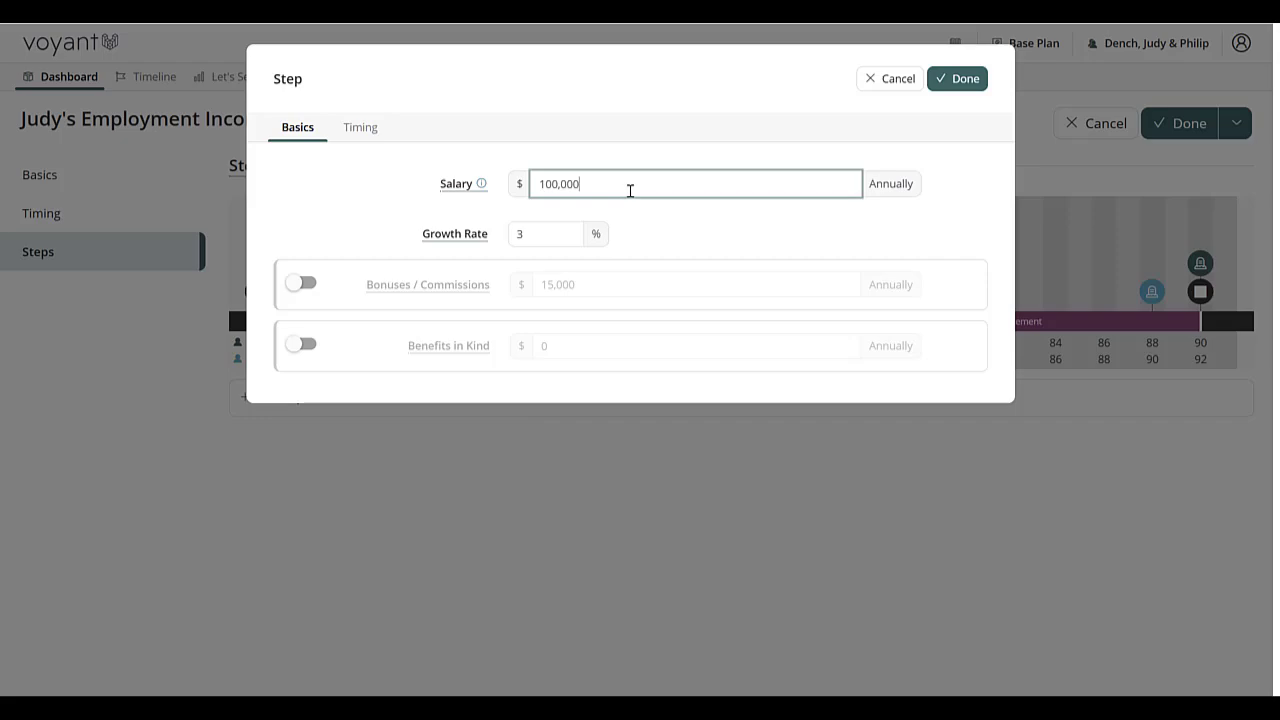
key("ctrl+a")
type("50,000")
Place a new event at the primary client's age 63 for the step's timing, using the person-with-clock event type
left_click(364, 132)
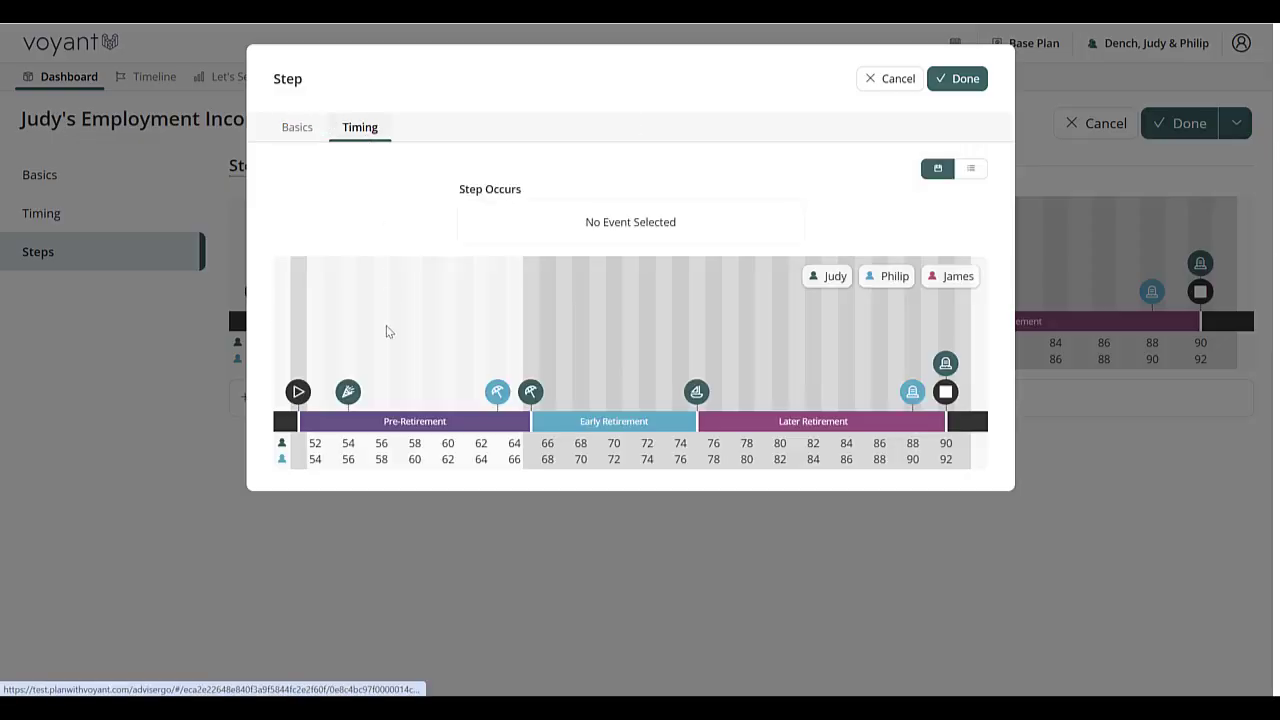
left_click(498, 370)
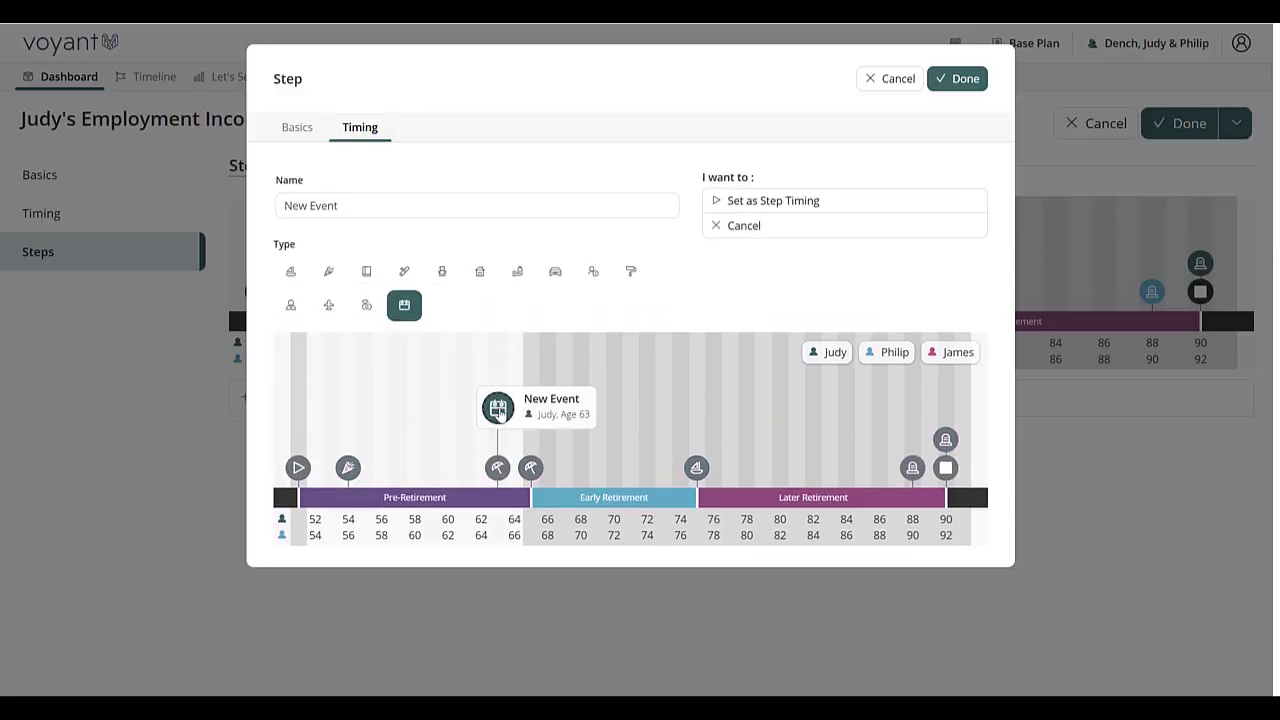
left_click(591, 278)
Rename the event to the client's first name followed by "goes part-time", set it as the step timing and save the step
left_click(351, 210)
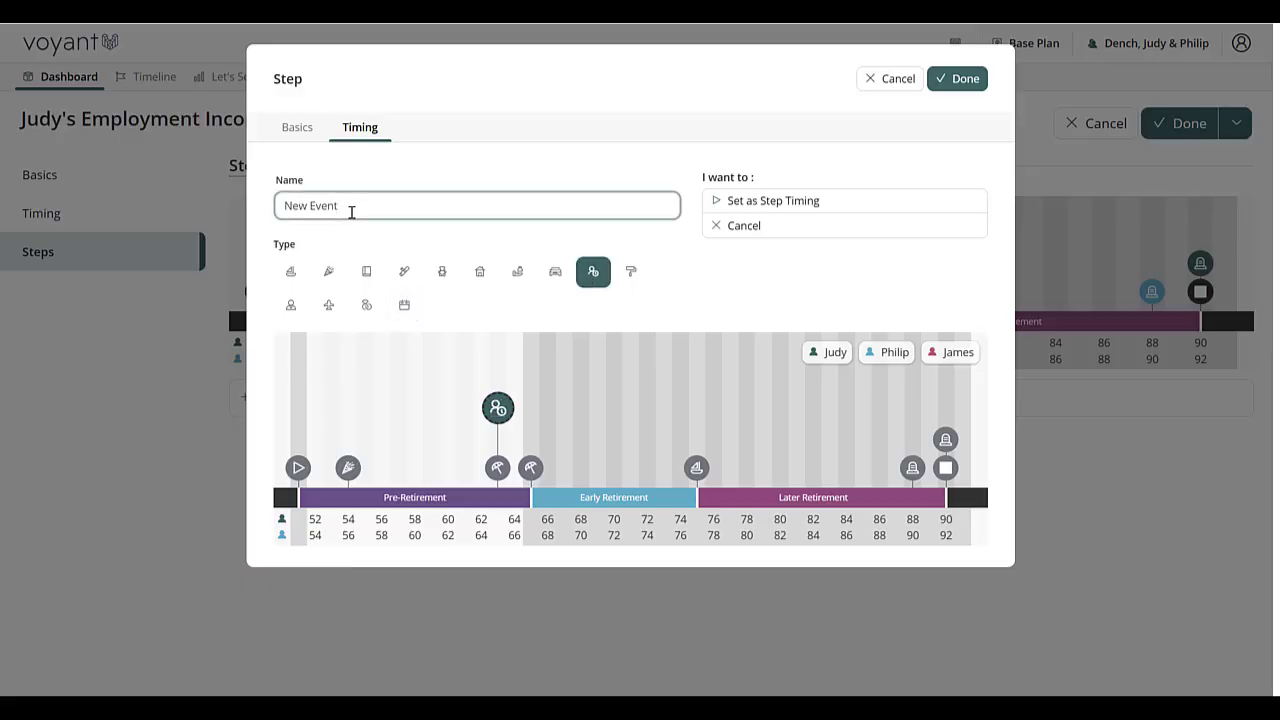
key("BackSpace")
key("BackSpace")
key("BackSpace")
key("BackSpace")
key("BackSpace")
key("BackSpace")
key("BackSpace")
key("BackSpace")
type("Judy goes part-time")
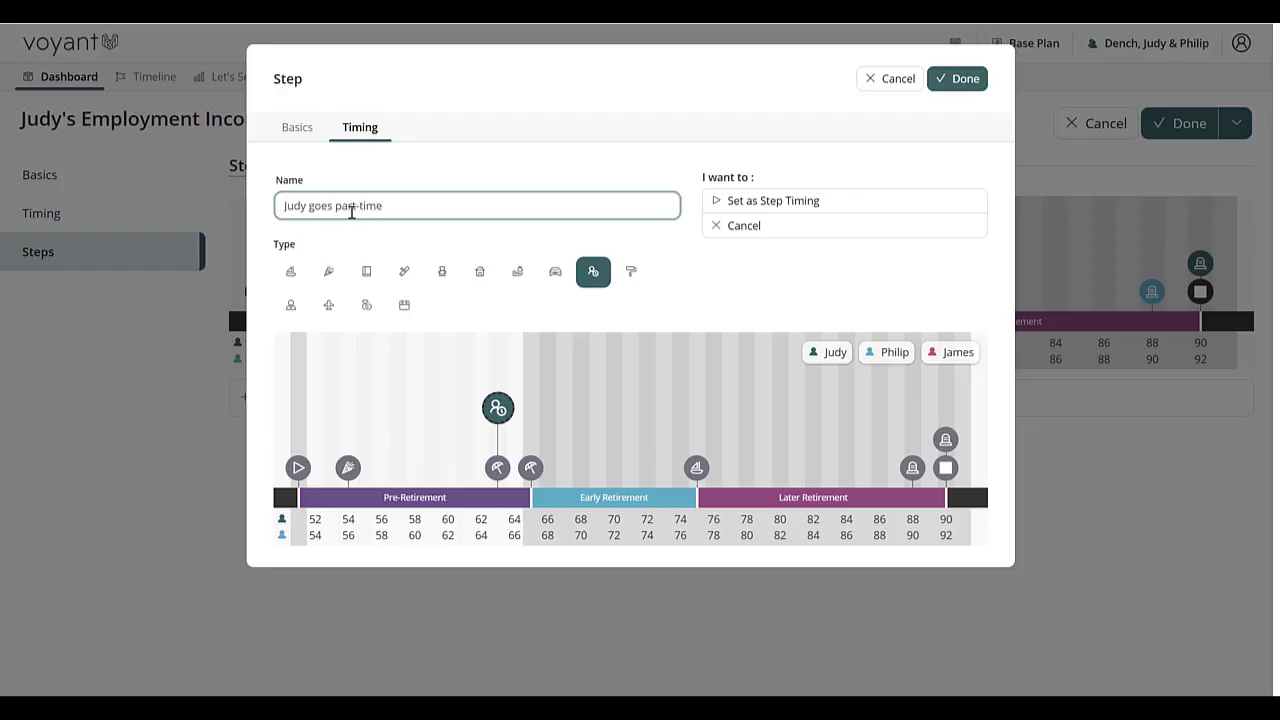
left_click(809, 205)
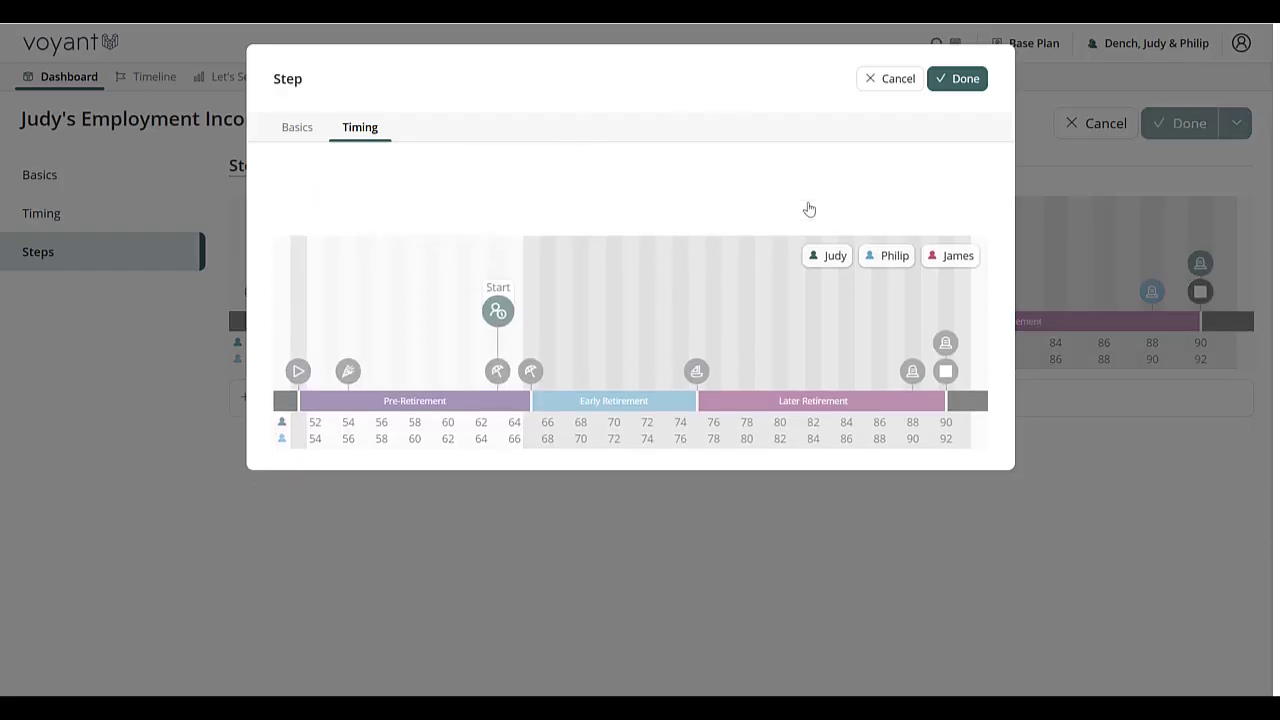
left_click(968, 81)
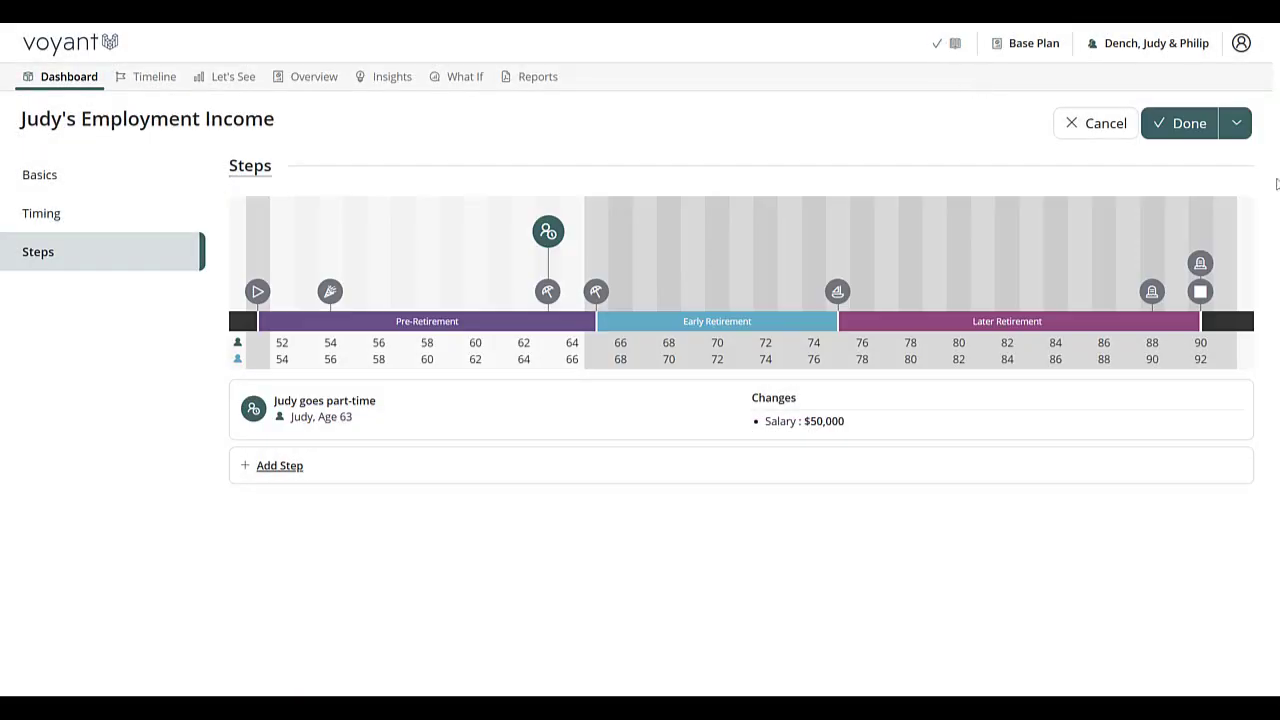
Save this employment income, add another one and choose the second client as its owner
left_click(1237, 124)
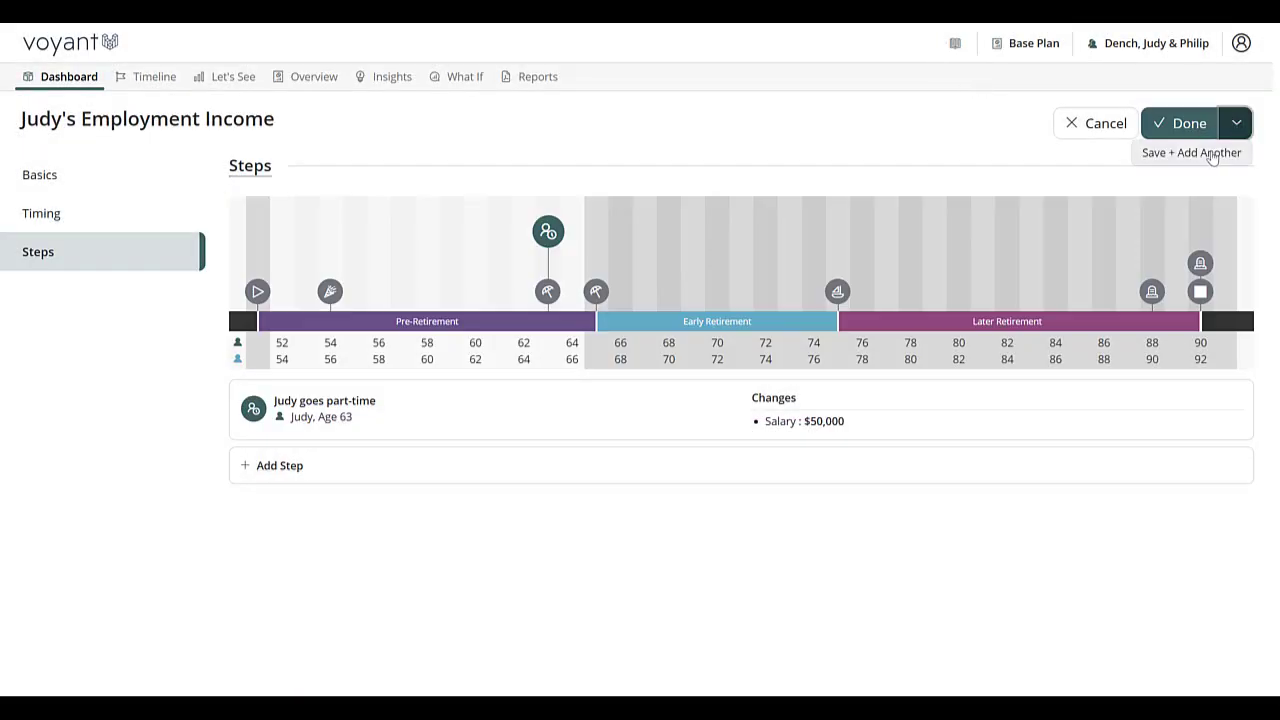
left_click(1208, 153)
left_click(549, 236)
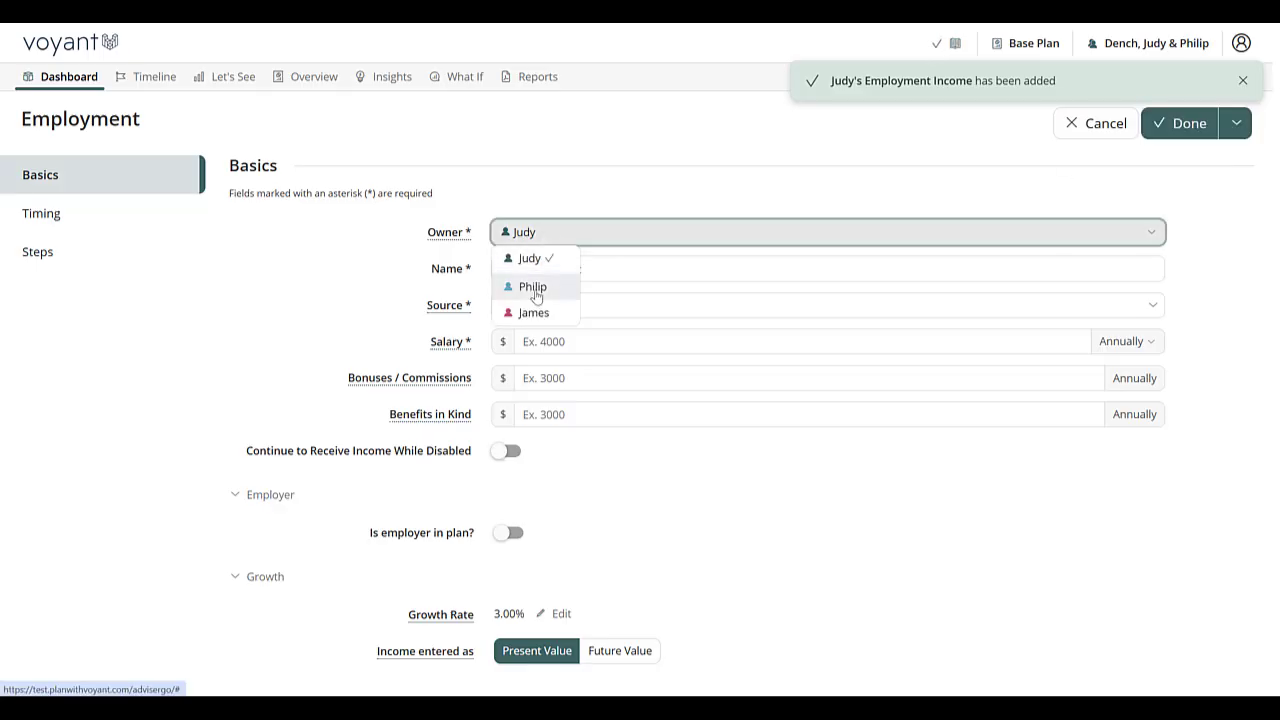
left_click(534, 289)
Name the new employment with the second client's first name followed by "Employment Income"
left_click(557, 271)
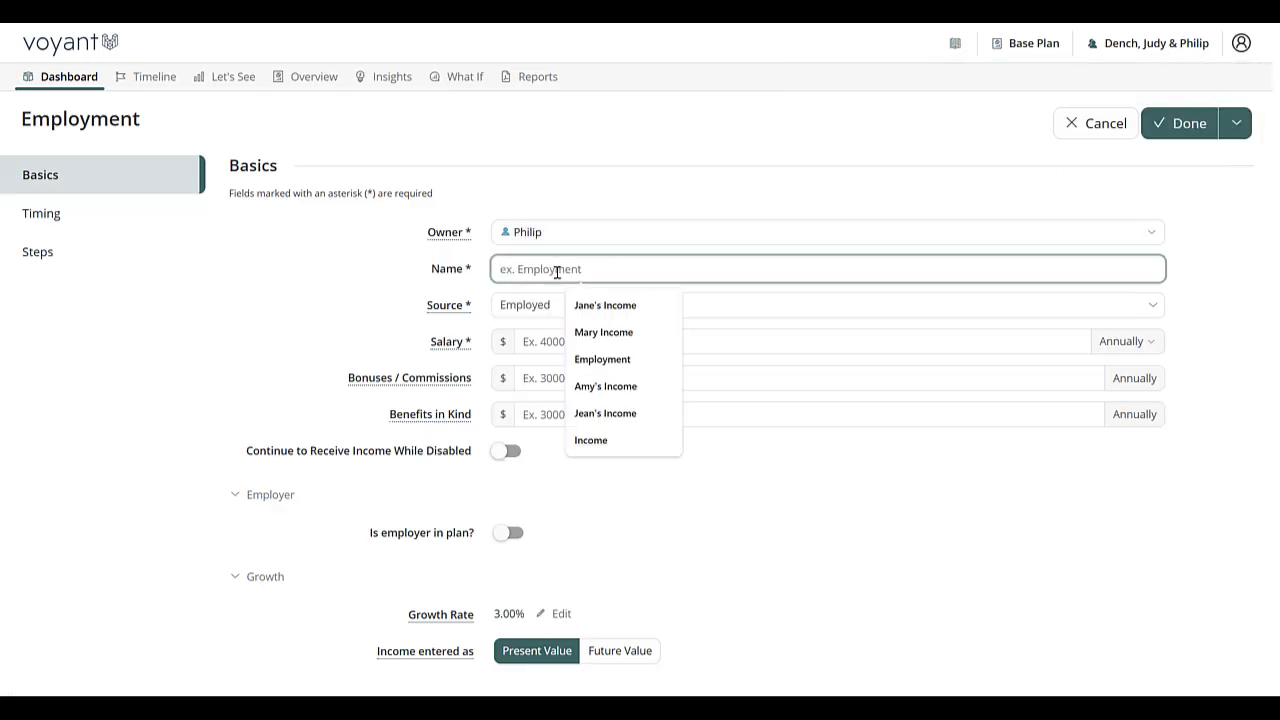
type("{j")
key("BackSpace")
key("BackSpace")
type("P")
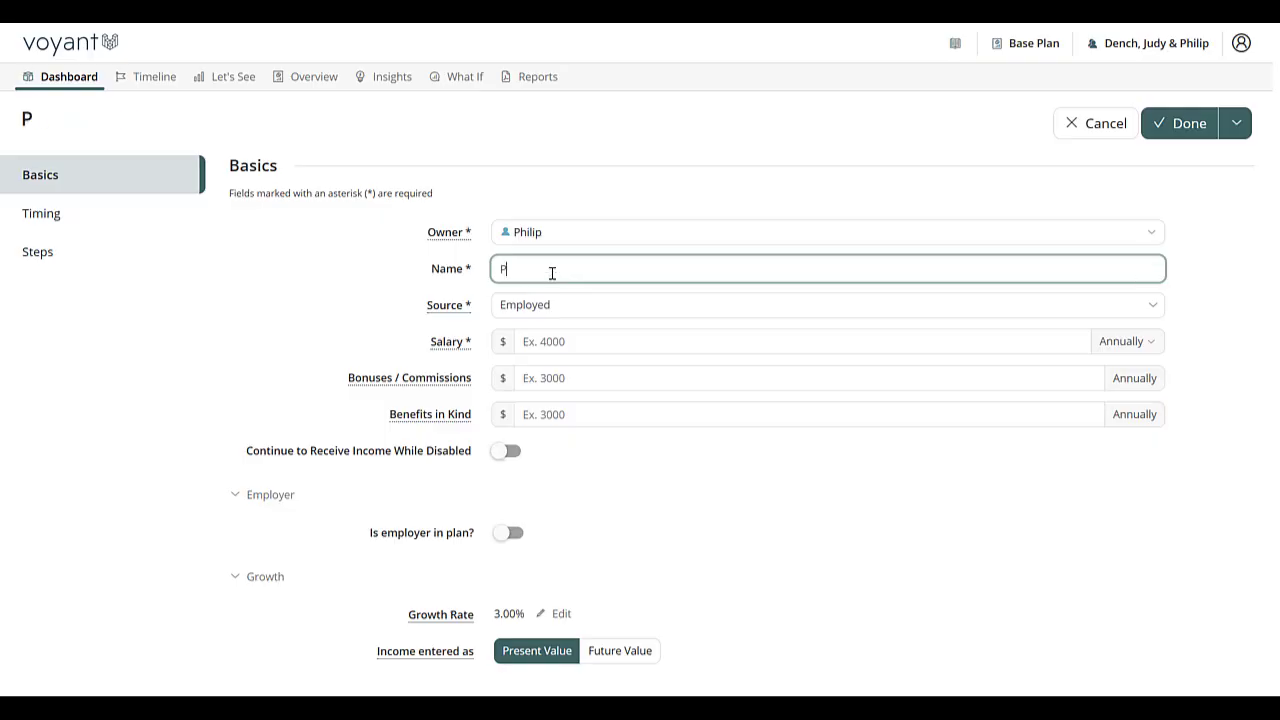
type("hilip's Employ")
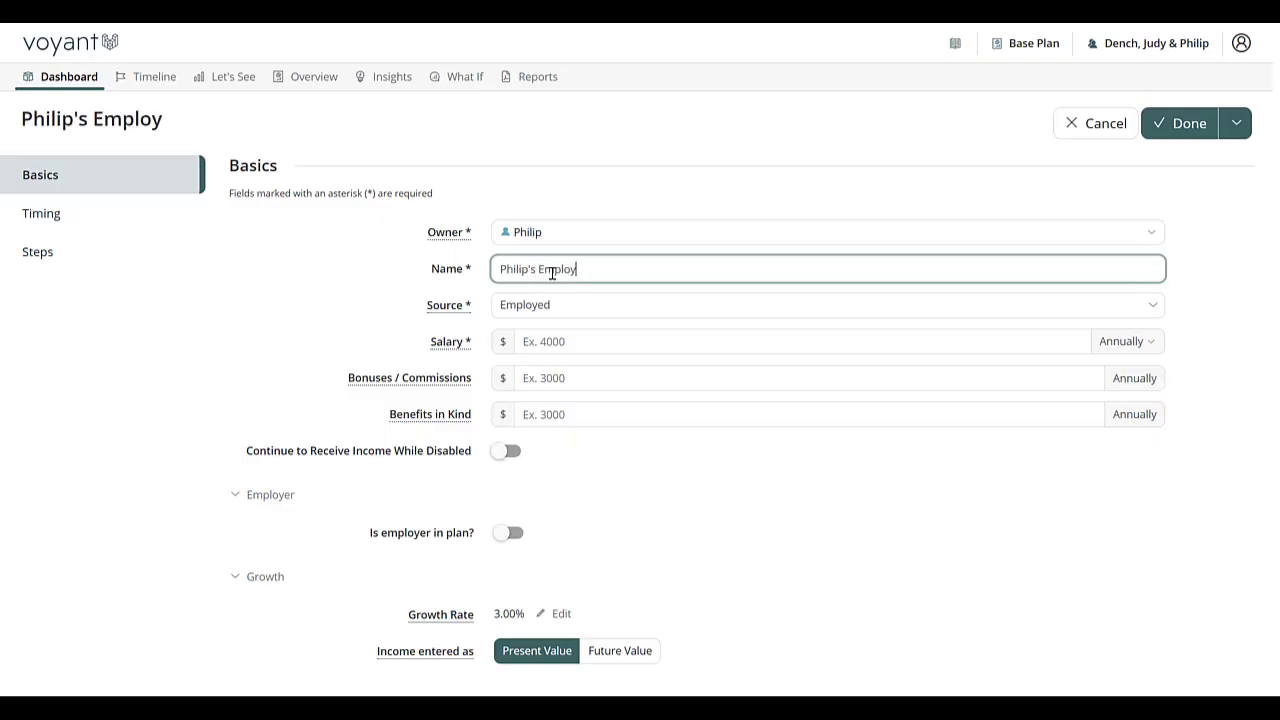
type("ment Income")
key("Tab")
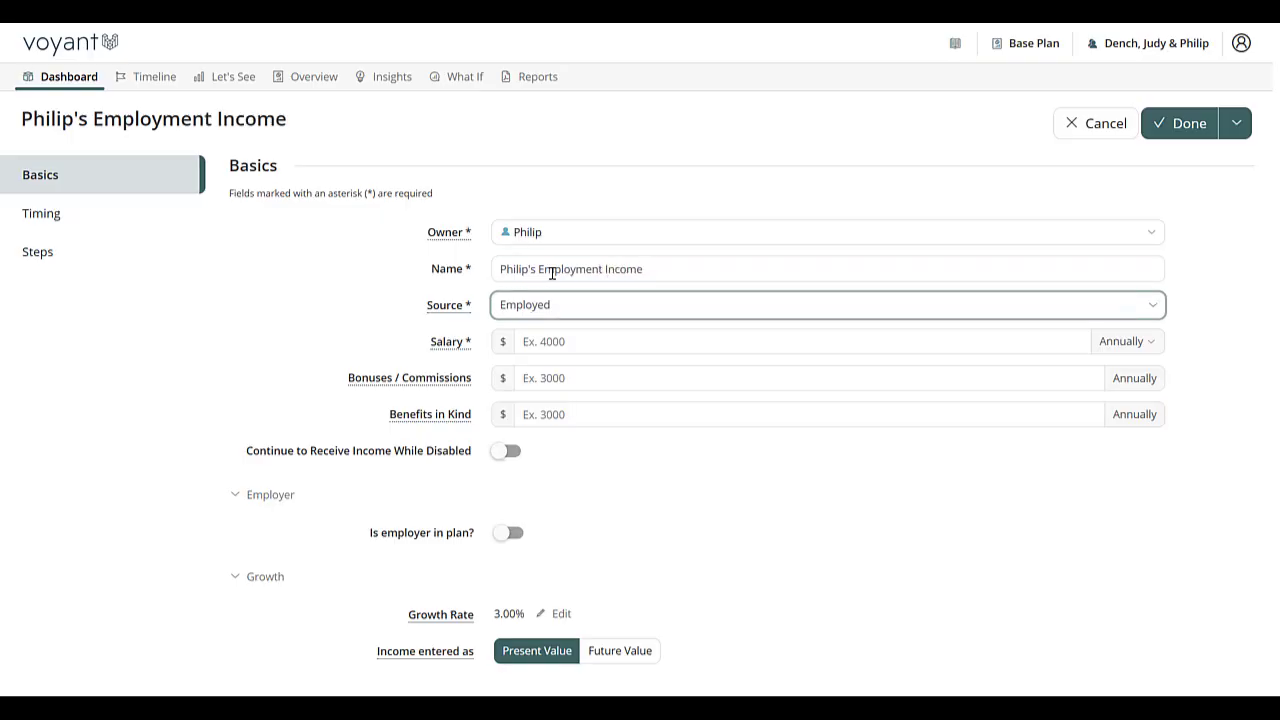
Set the second client's annual salary to $100,000 and bonuses/commissions to $10,000, check the employment timing and save the income
left_click(594, 340)
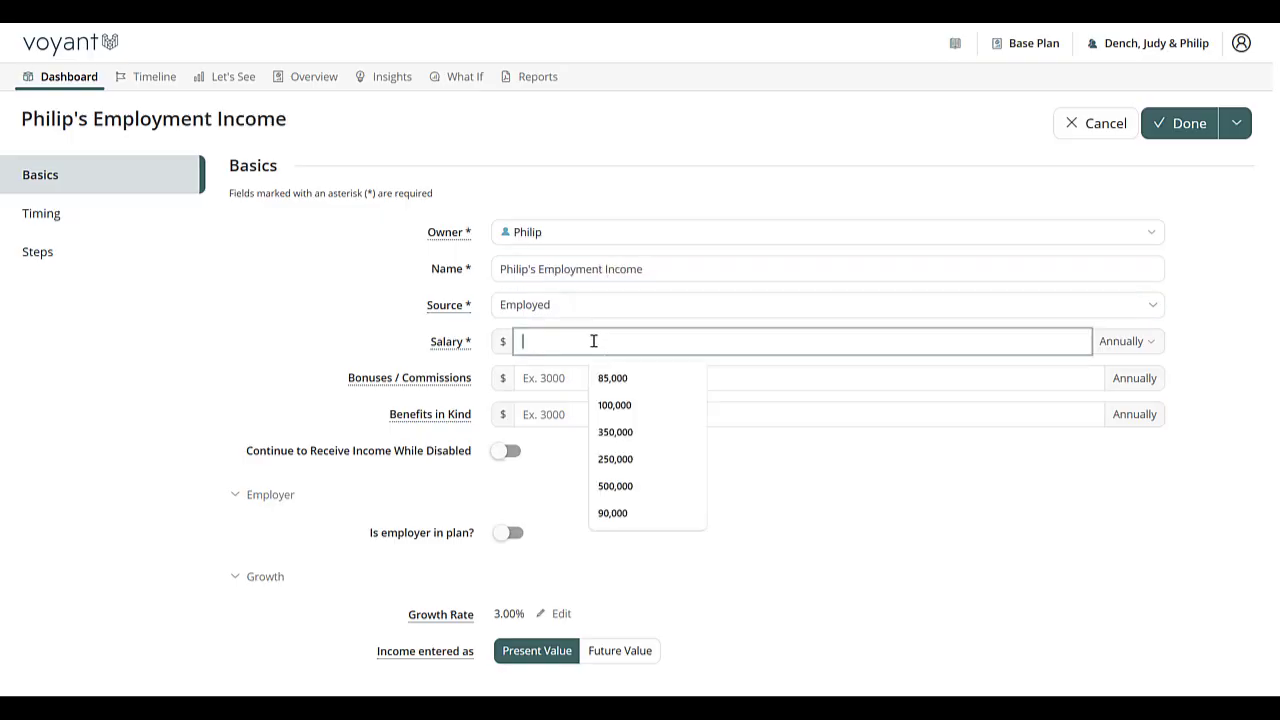
type("100,000")
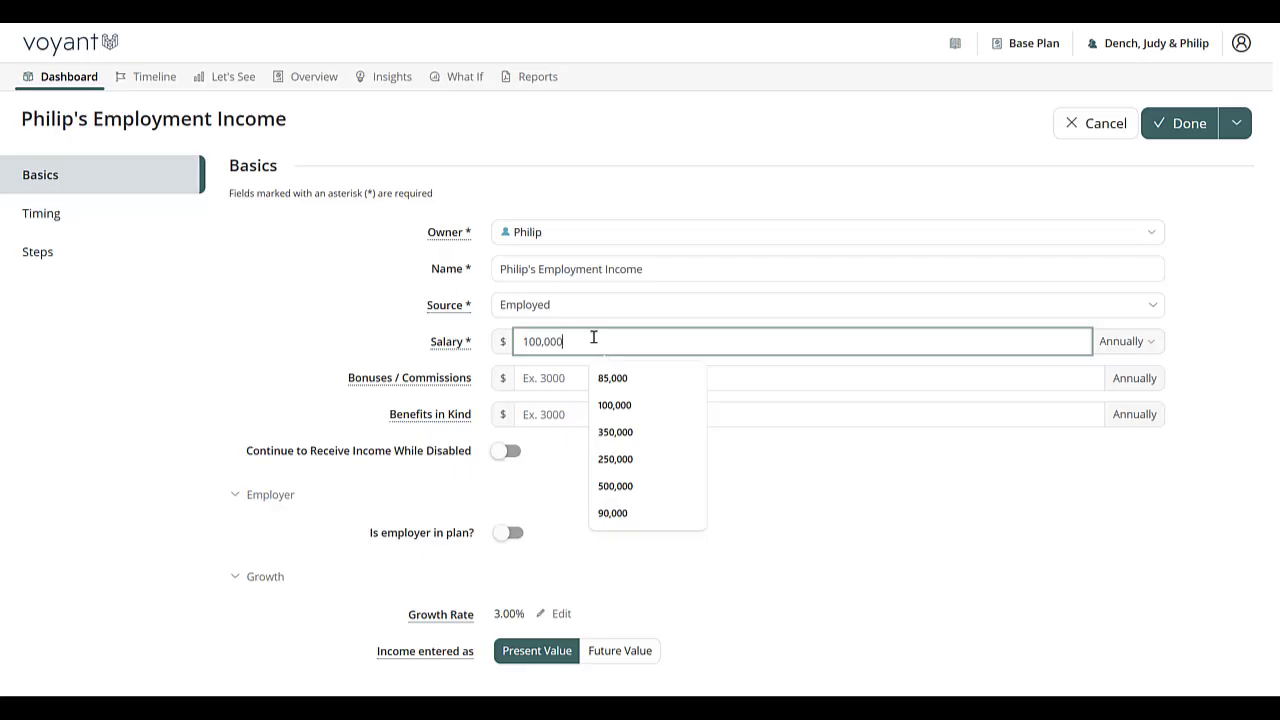
left_click(550, 371)
type("10,000")
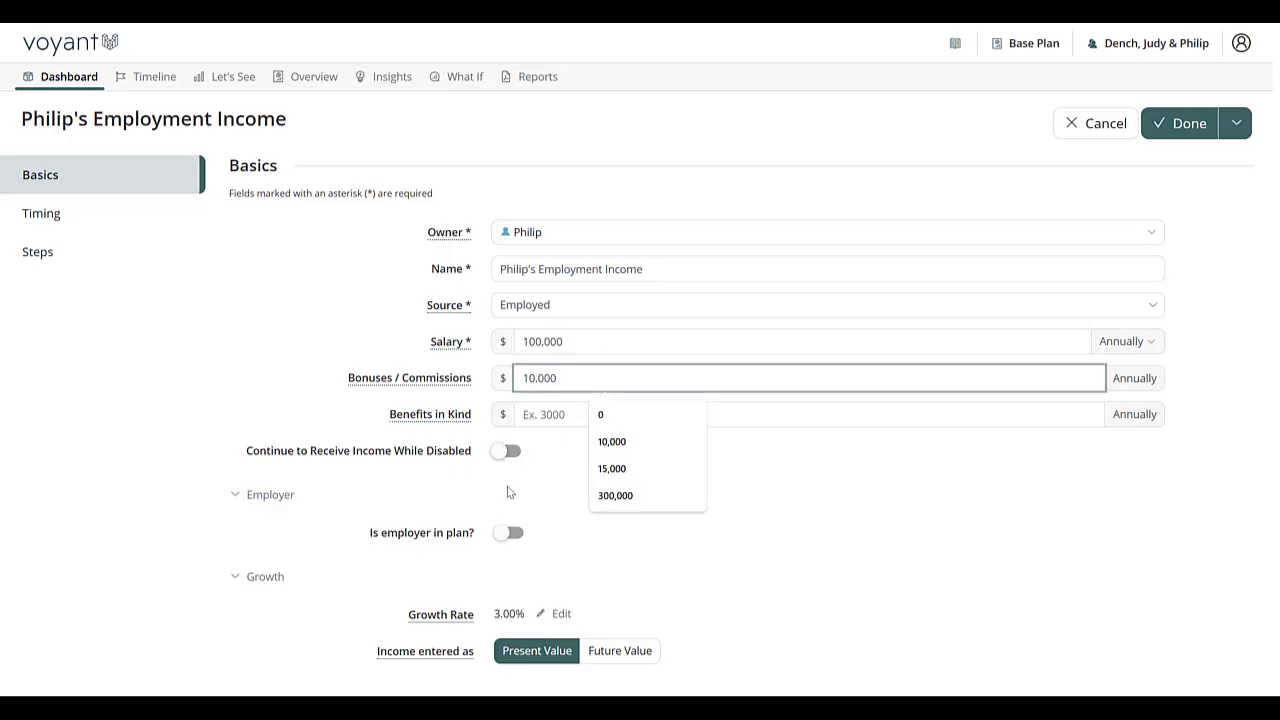
left_click(24, 213)
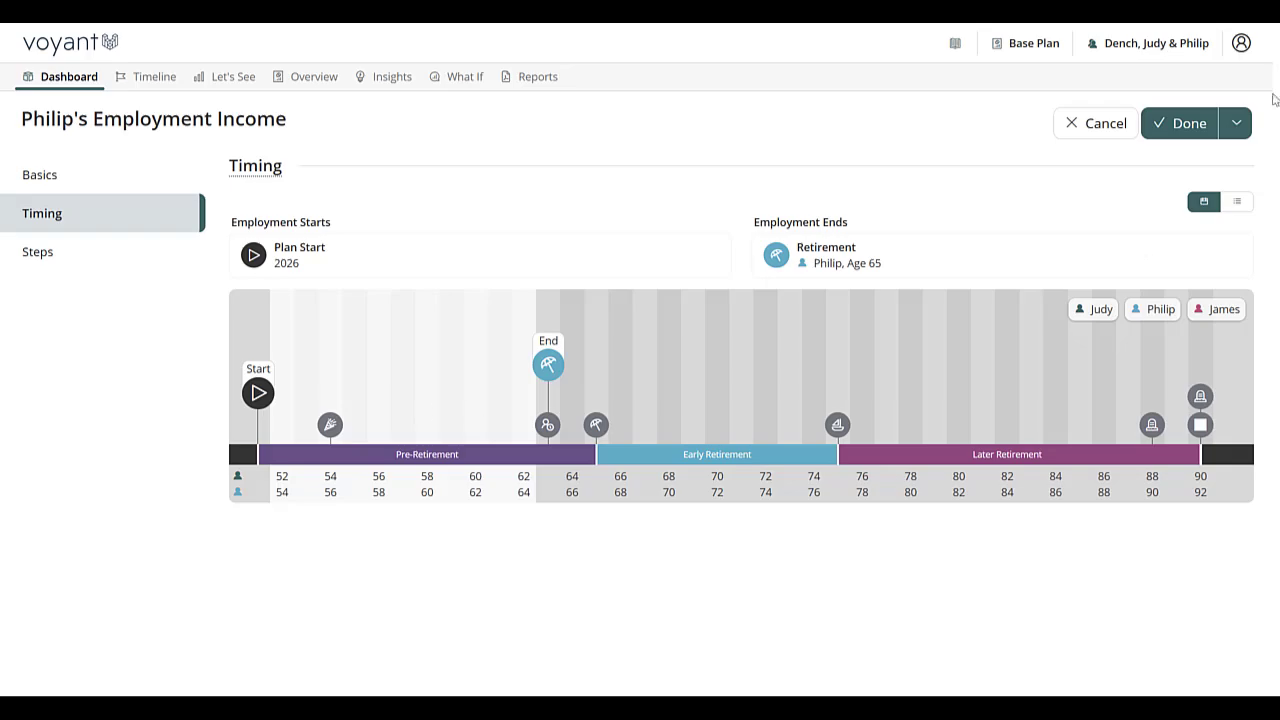
left_click(1187, 135)
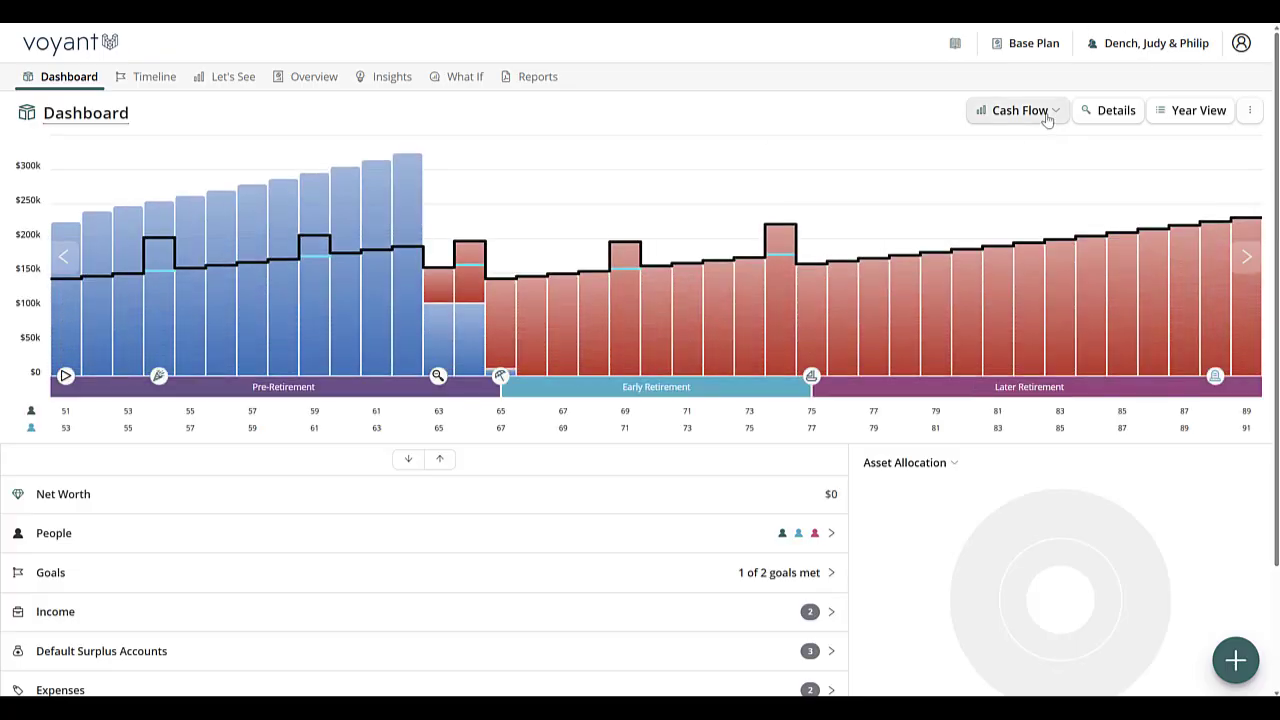
Examine the needs, inflows and surplus income in the cash flow chart for pre-retirement years, including 2027 and 2037
mouse_move(75, 243)
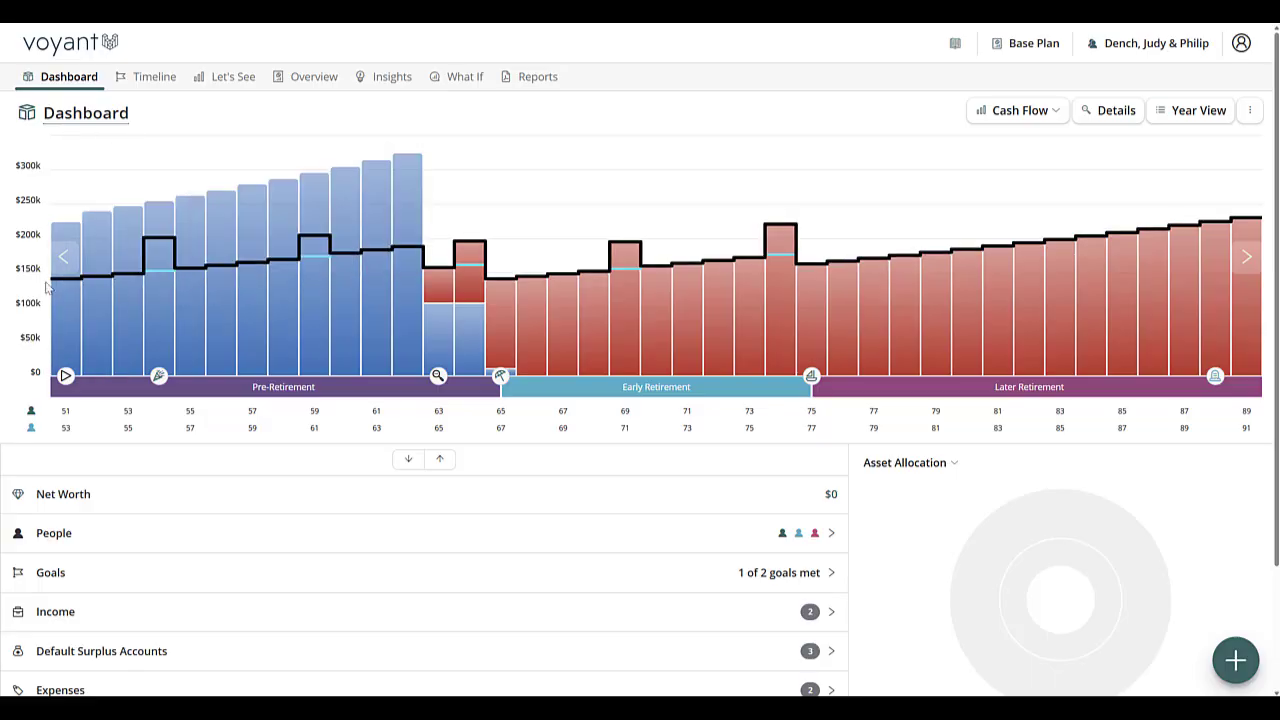
mouse_move(59, 289)
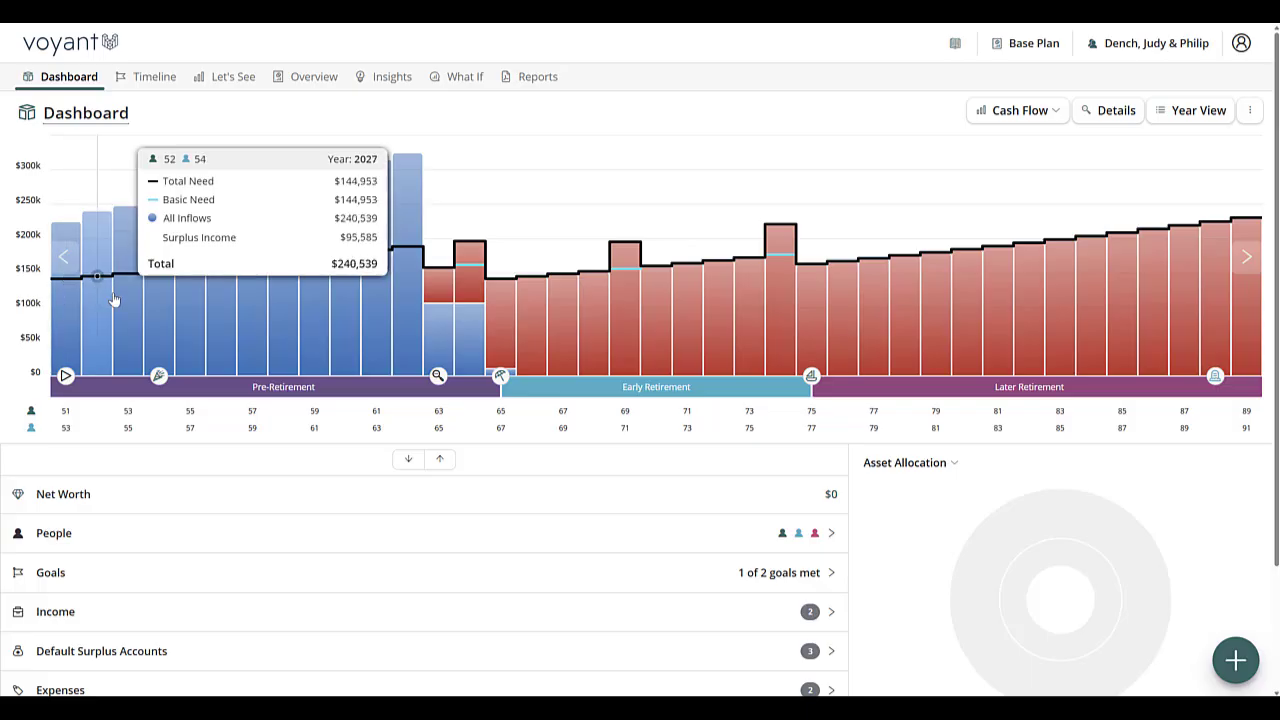
left_click(405, 276)
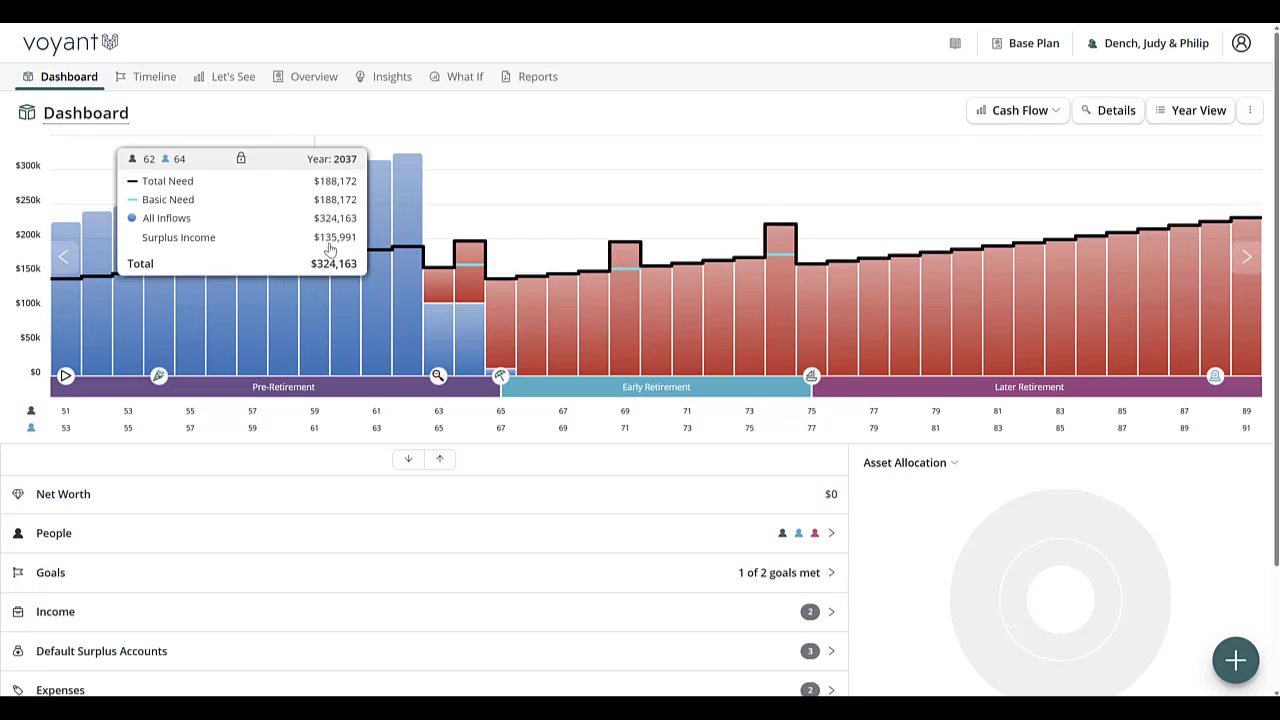
Turn on transferring all excess income / credits to savings in the plan's calculation settings and save the plan settings
scroll(335, 512, "down", 2)
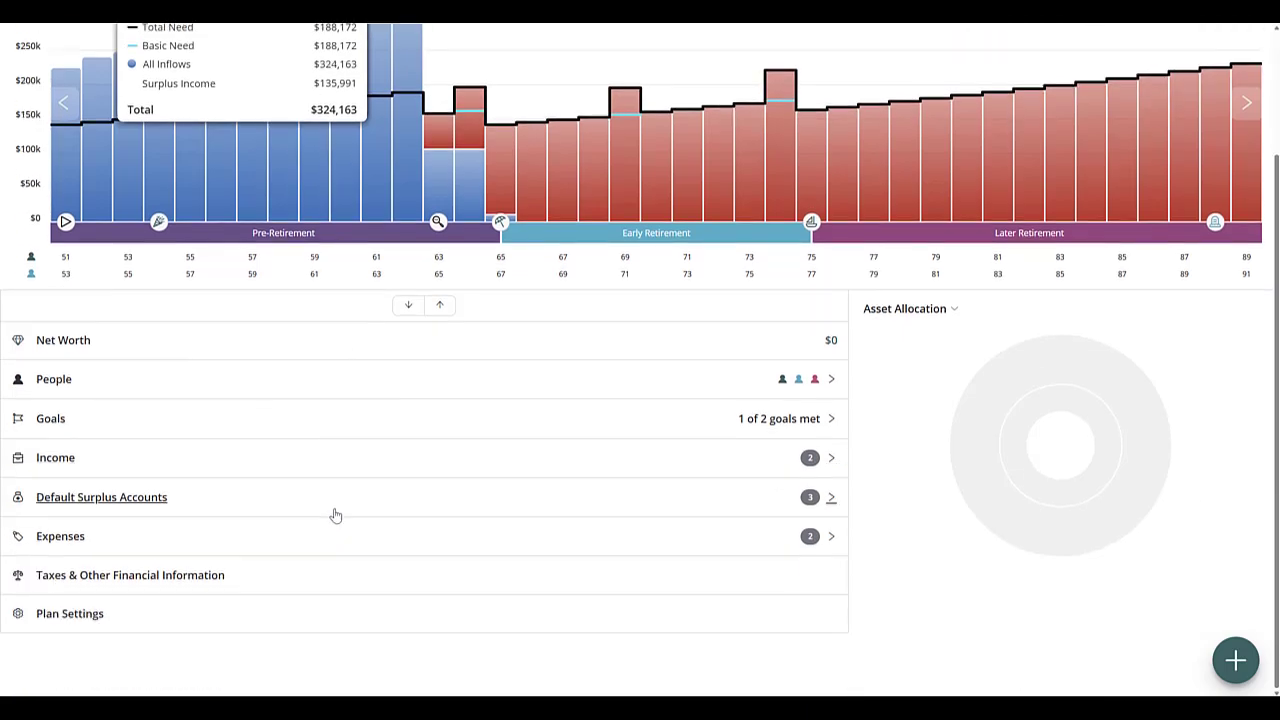
left_click(84, 617)
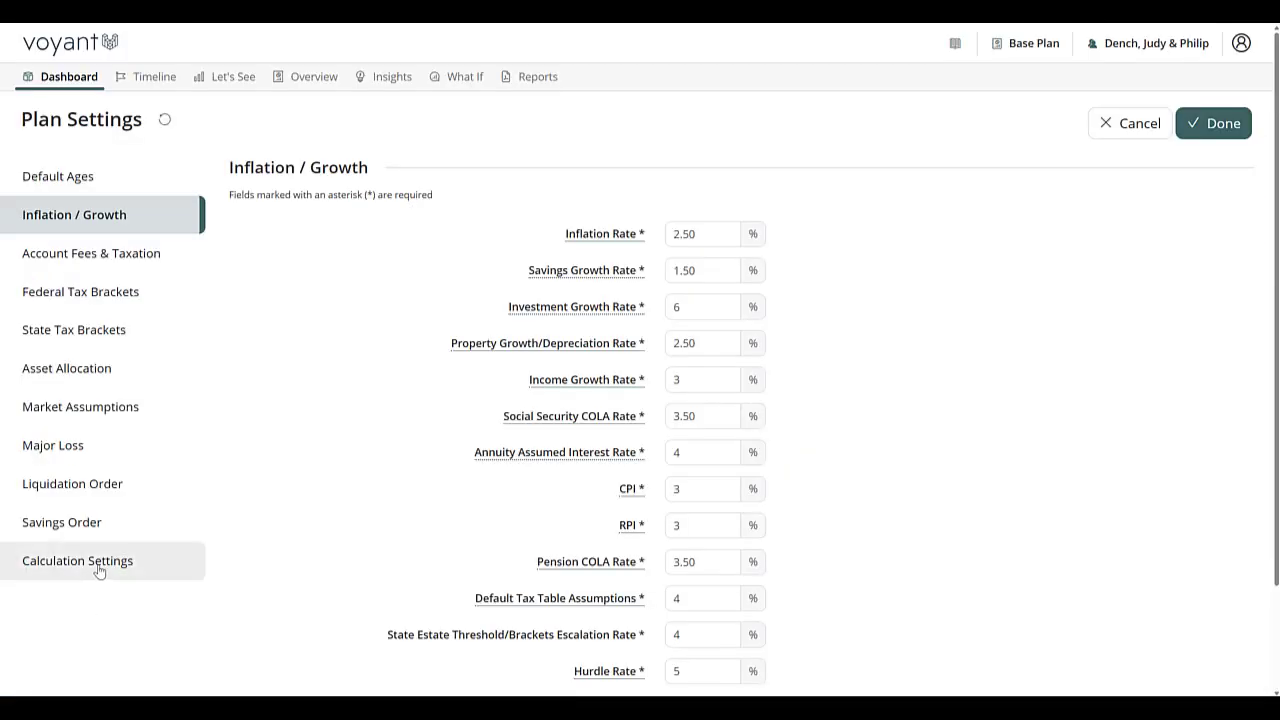
left_click(99, 572)
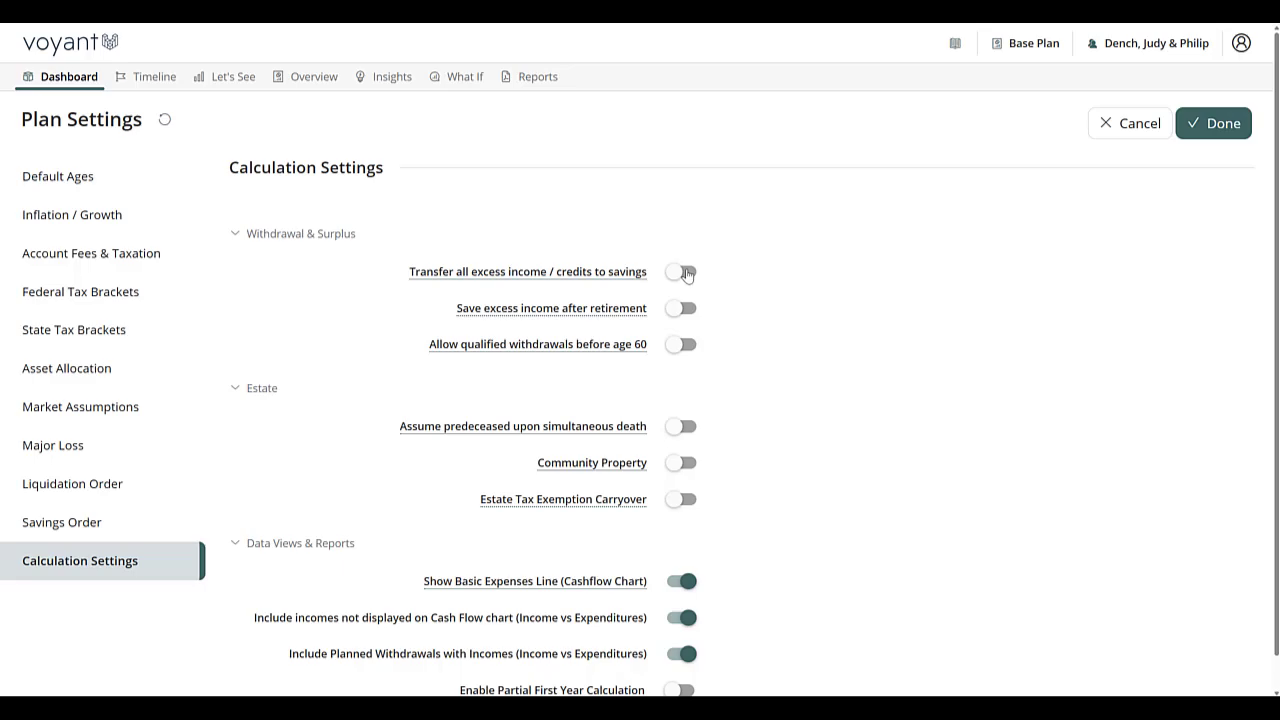
left_click(1230, 122)
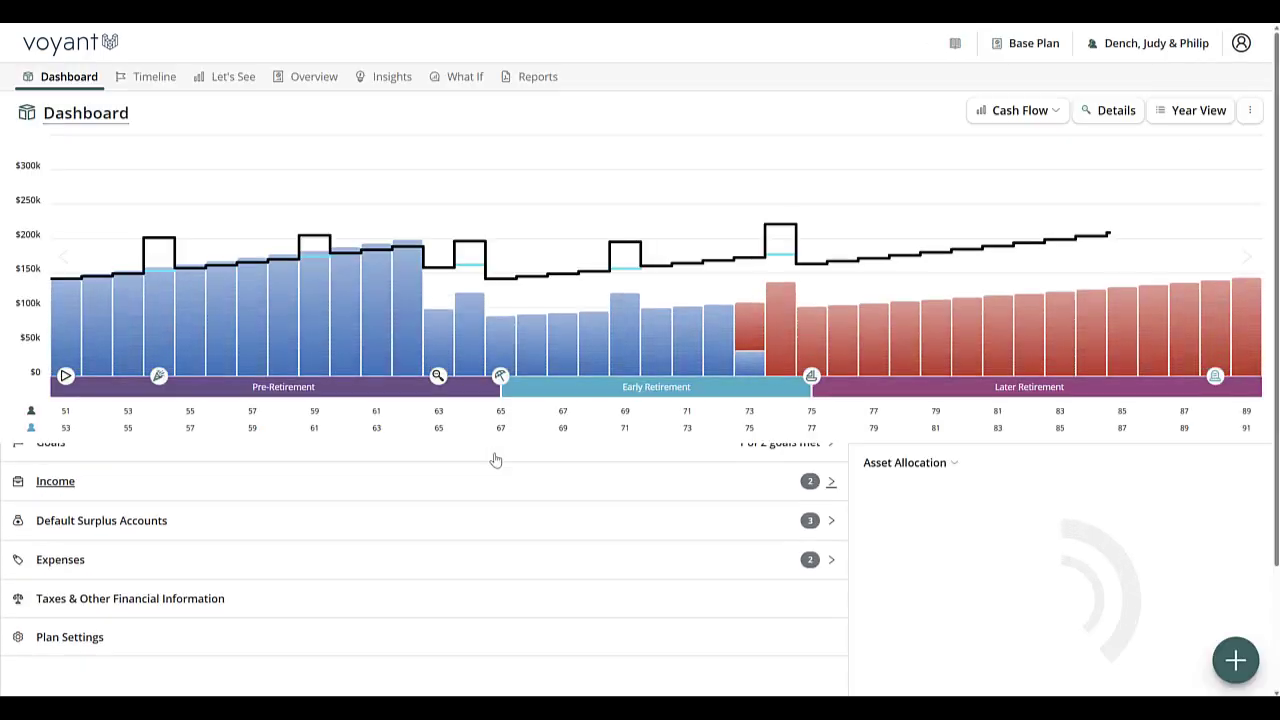
Check the 2036 amount going to savings in the cash flow chart and expand the default surplus accounts
left_click(374, 283)
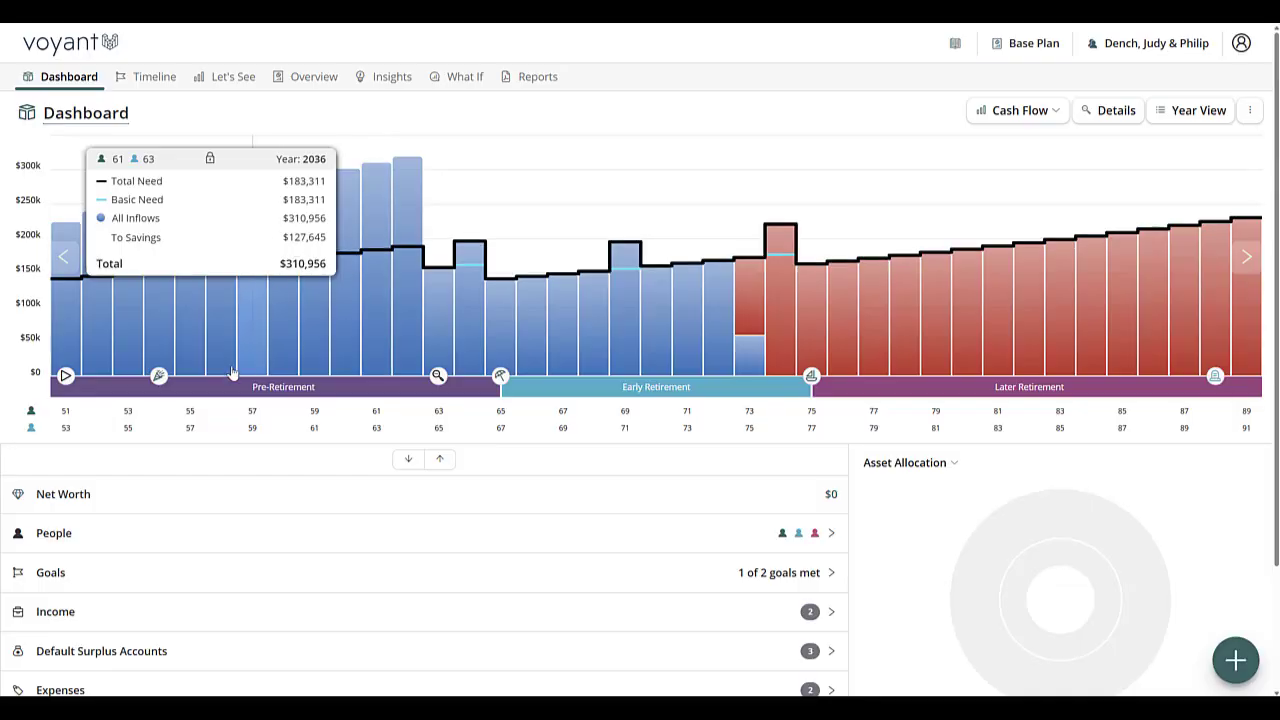
scroll(257, 594, "down", 3)
left_click(321, 513)
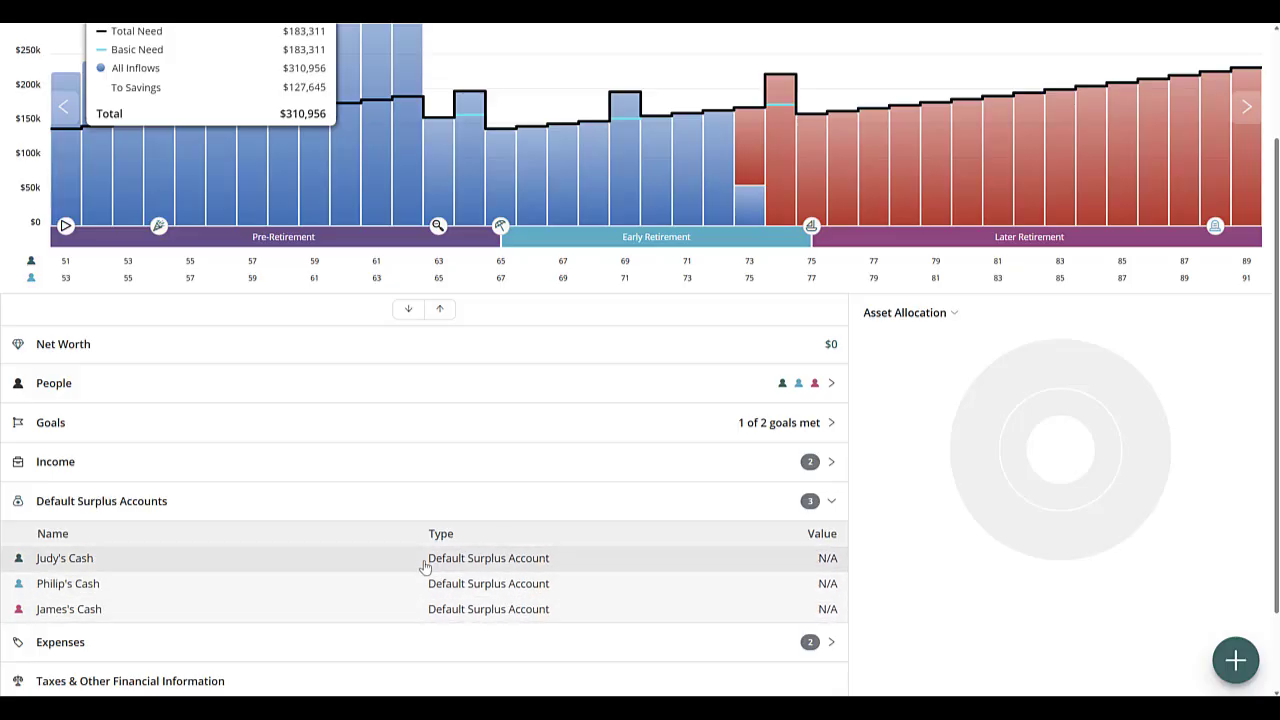
scroll(1248, 198, "up", 2)
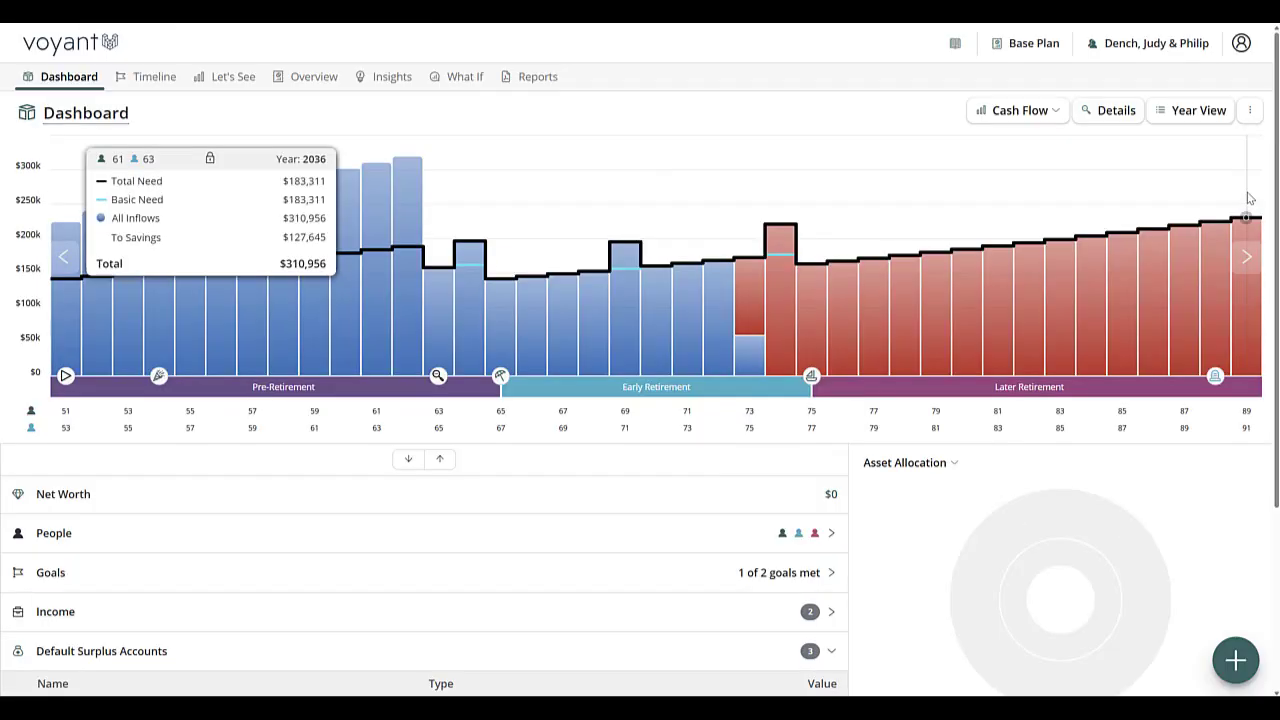
Examine the year-by-year investment balances and contributions of both clients' cash accounts for 2026, 2029, 2034 and 2027
left_click(1187, 112)
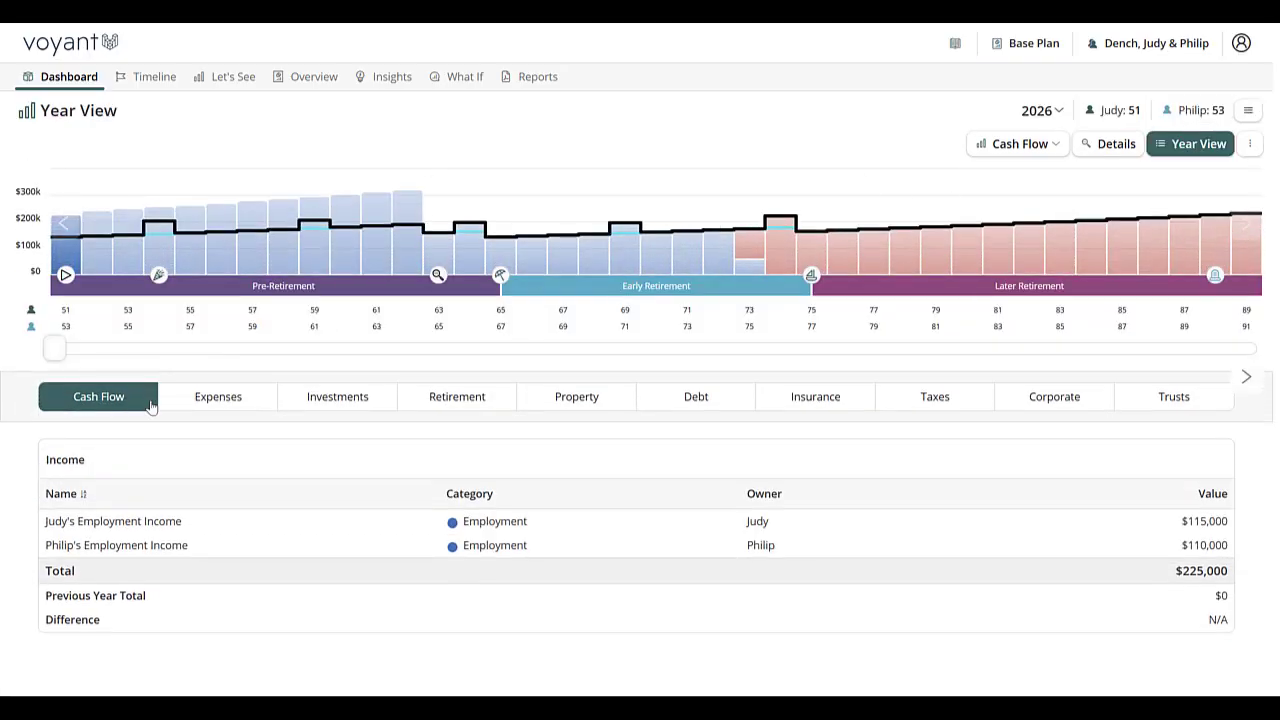
left_click(358, 405)
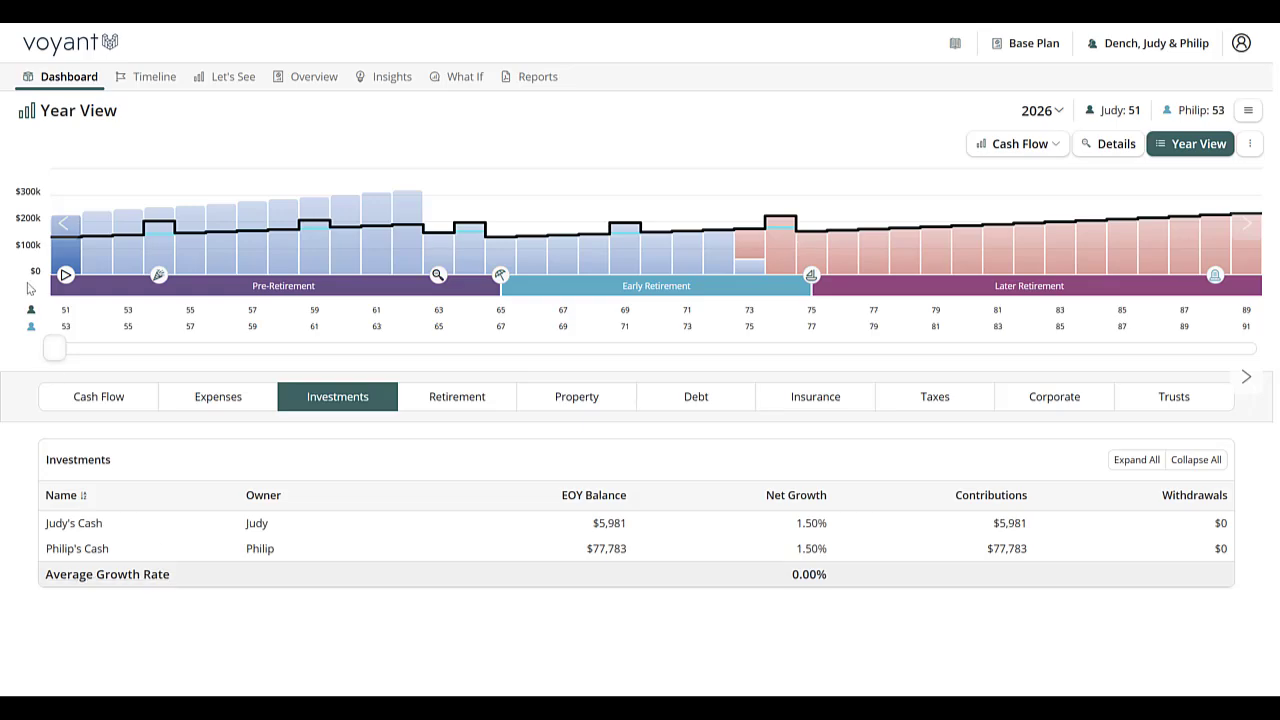
left_click_drag(54, 359, 134, 368)
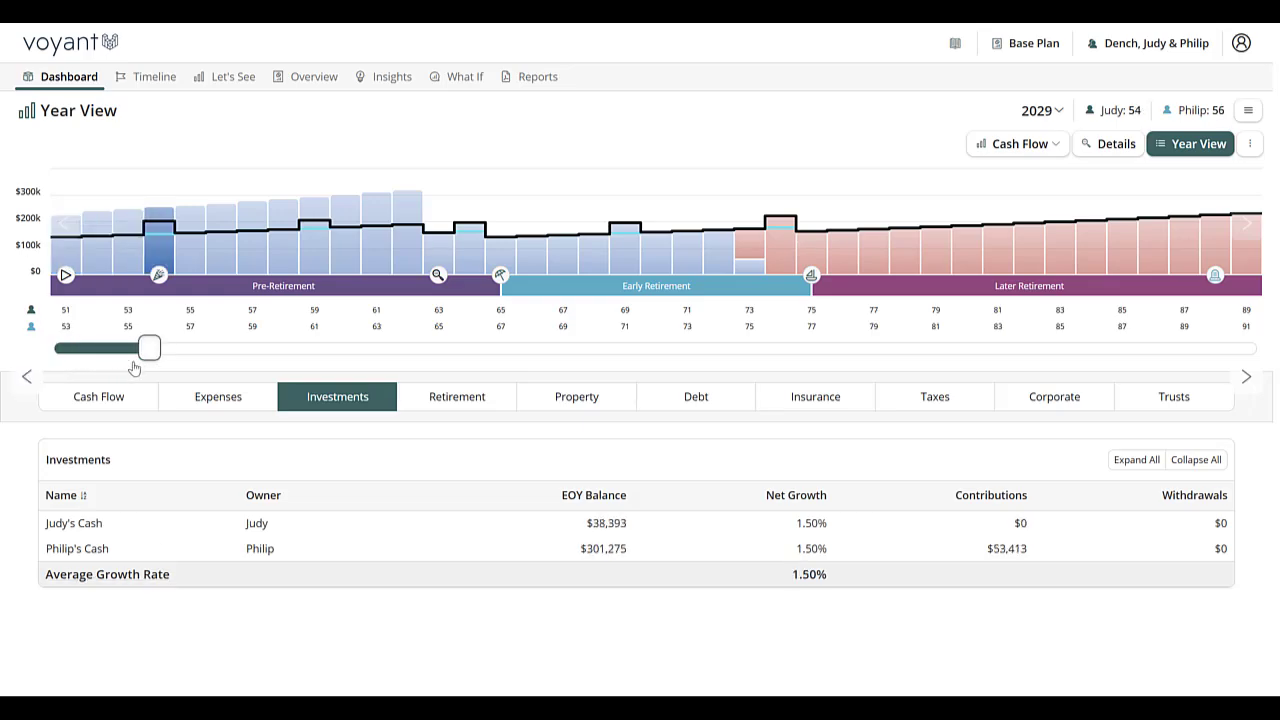
mouse_move(160, 255)
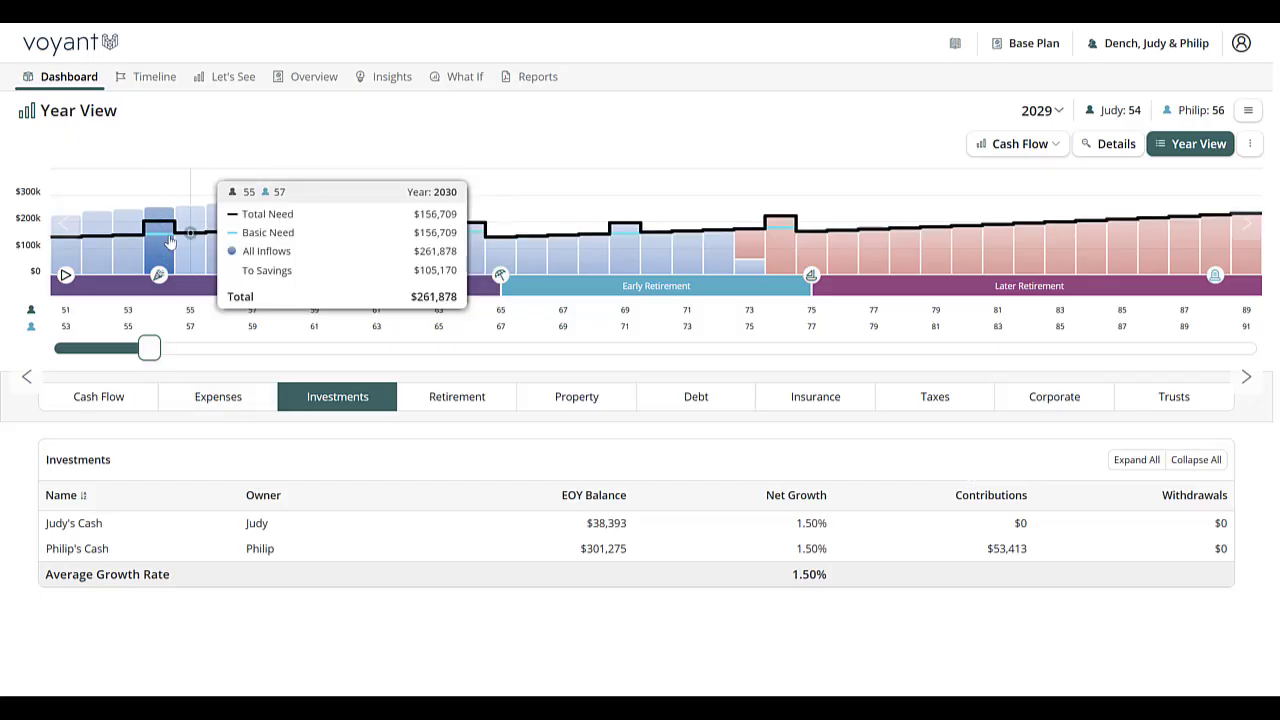
mouse_move(160, 278)
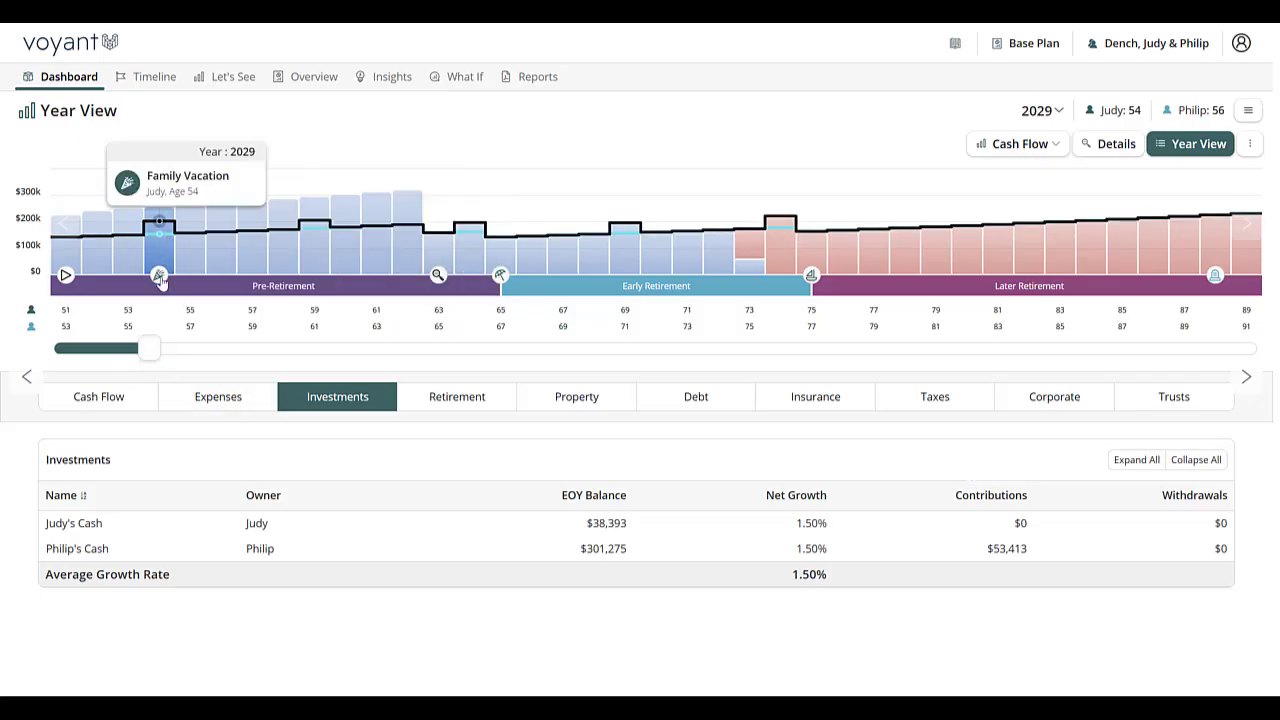
left_click_drag(148, 350, 302, 350)
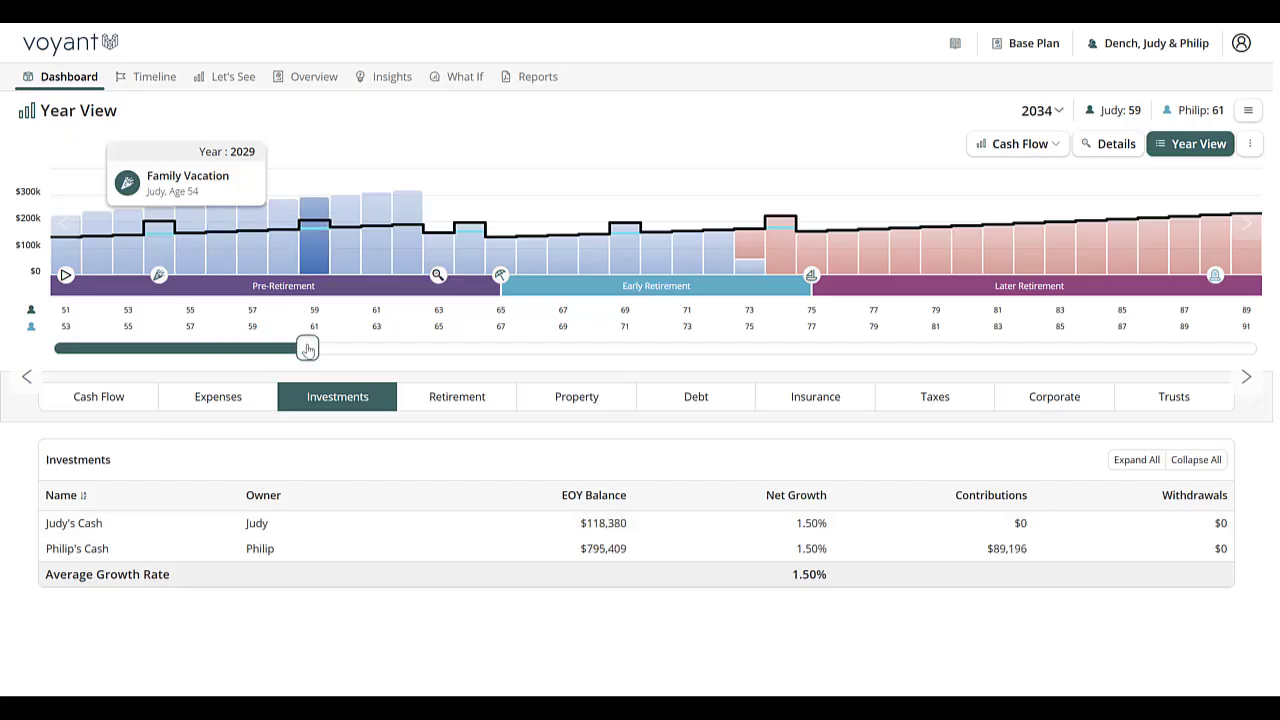
left_click_drag(307, 349, 86, 349)
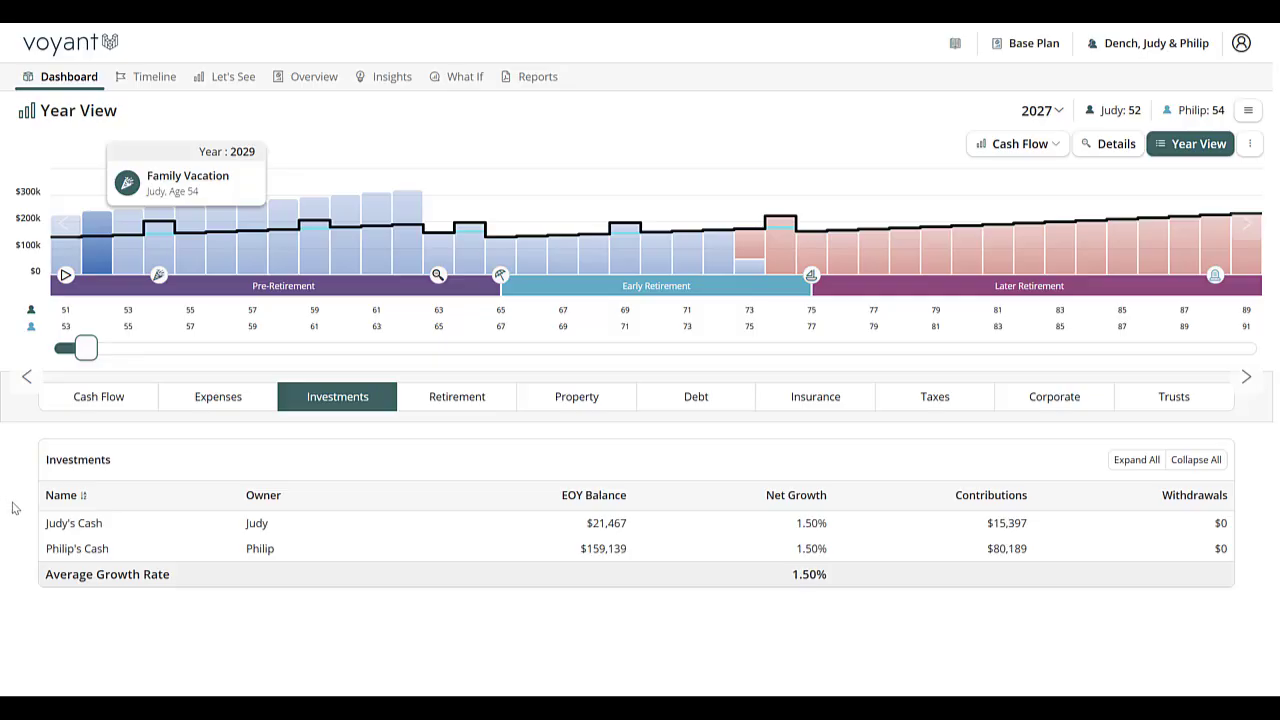
Review the 2027 expenses in the year view, including the taxes on both employment incomes and the pre-retirement expenses
left_click(213, 400)
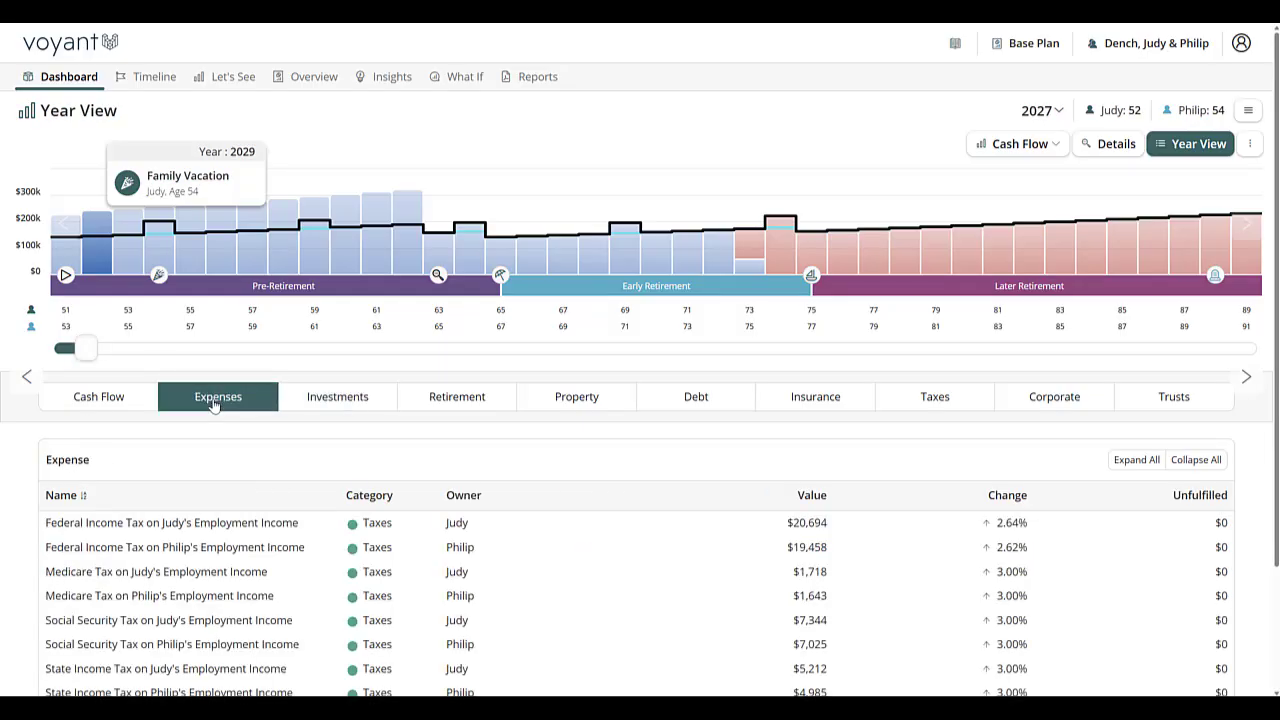
scroll(222, 436, "down", 3)
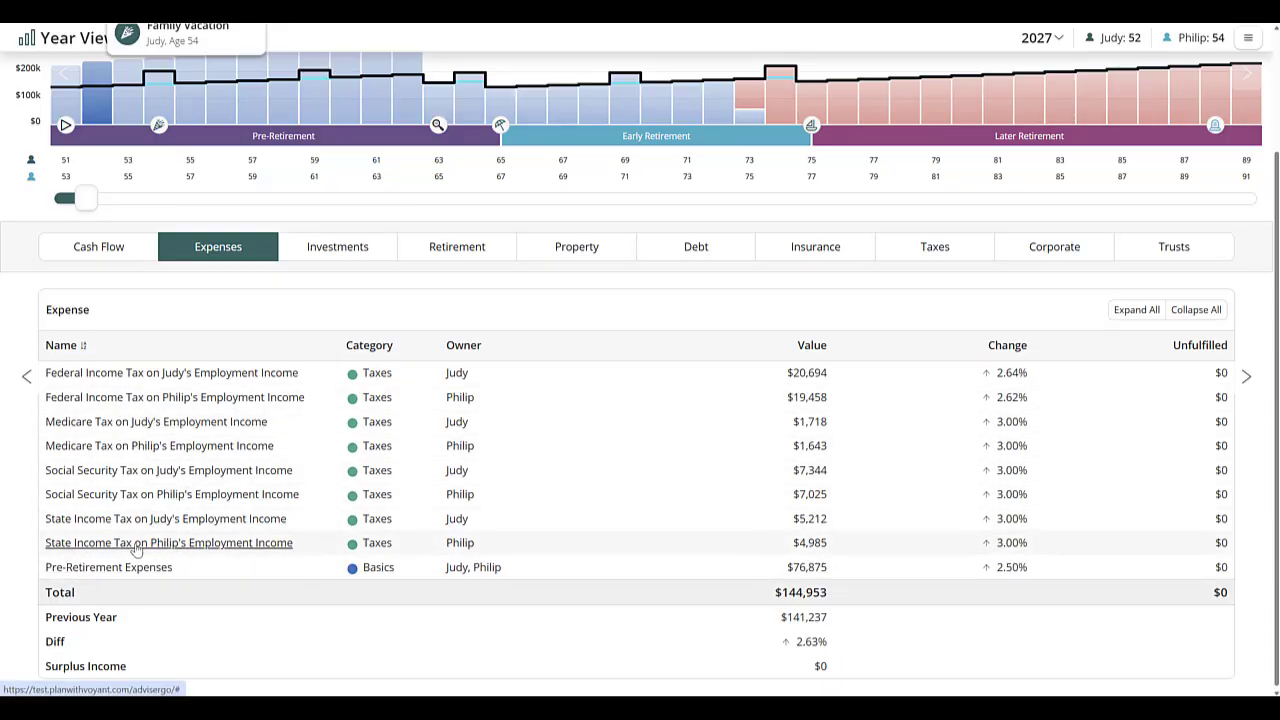
scroll(137, 545, "up", 2)
Display the cash flow and taxes together in Let's See's dual chart and break the taxes down by type
left_click(214, 77)
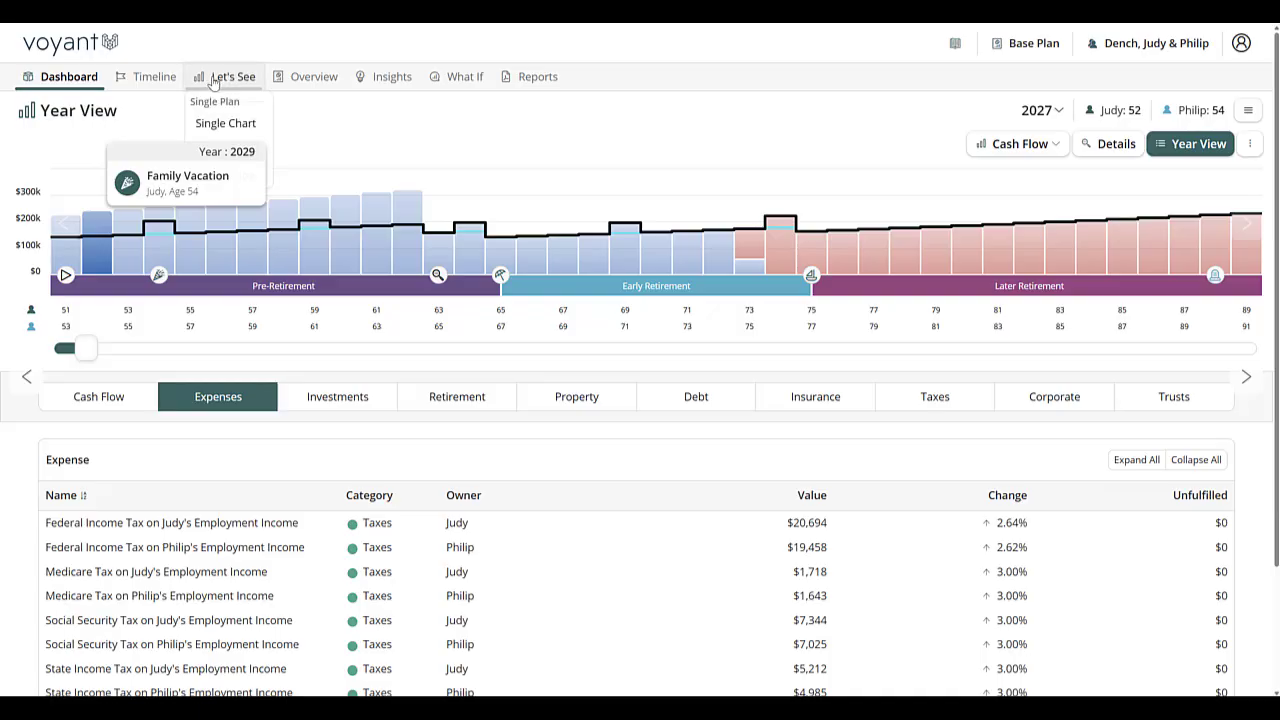
left_click(248, 124)
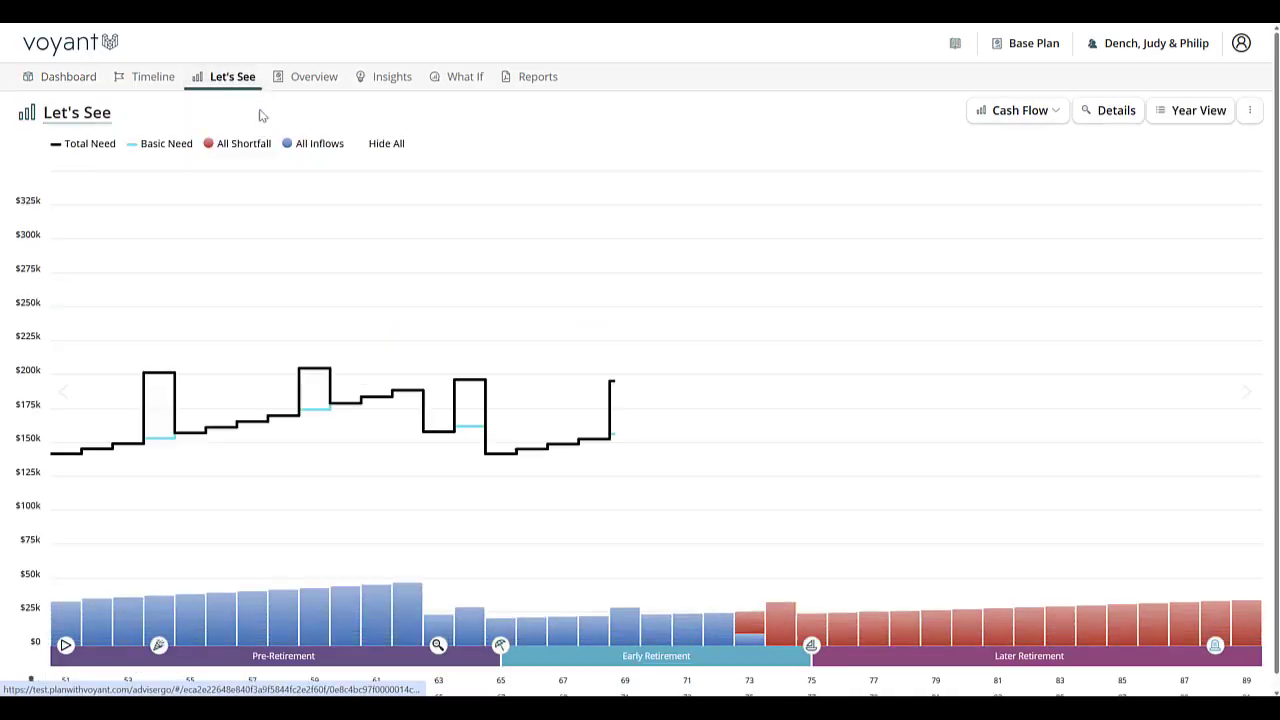
left_click(240, 80)
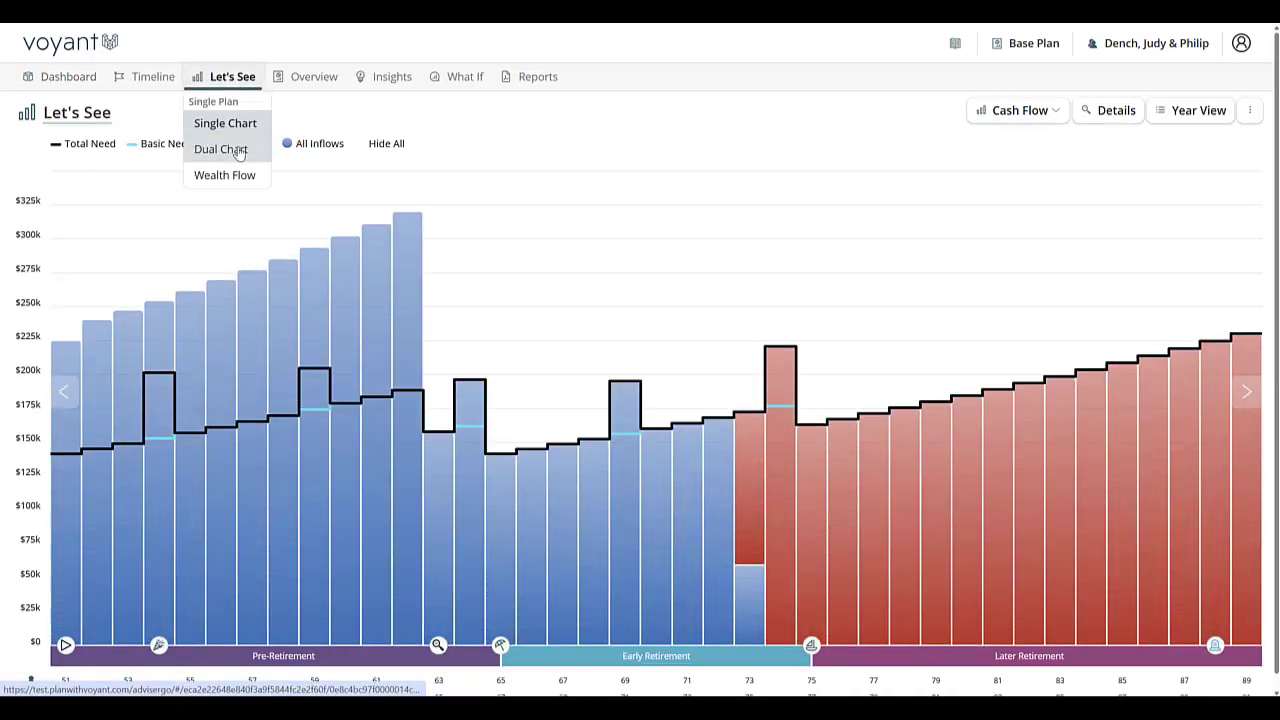
left_click(239, 151)
left_click(1036, 420)
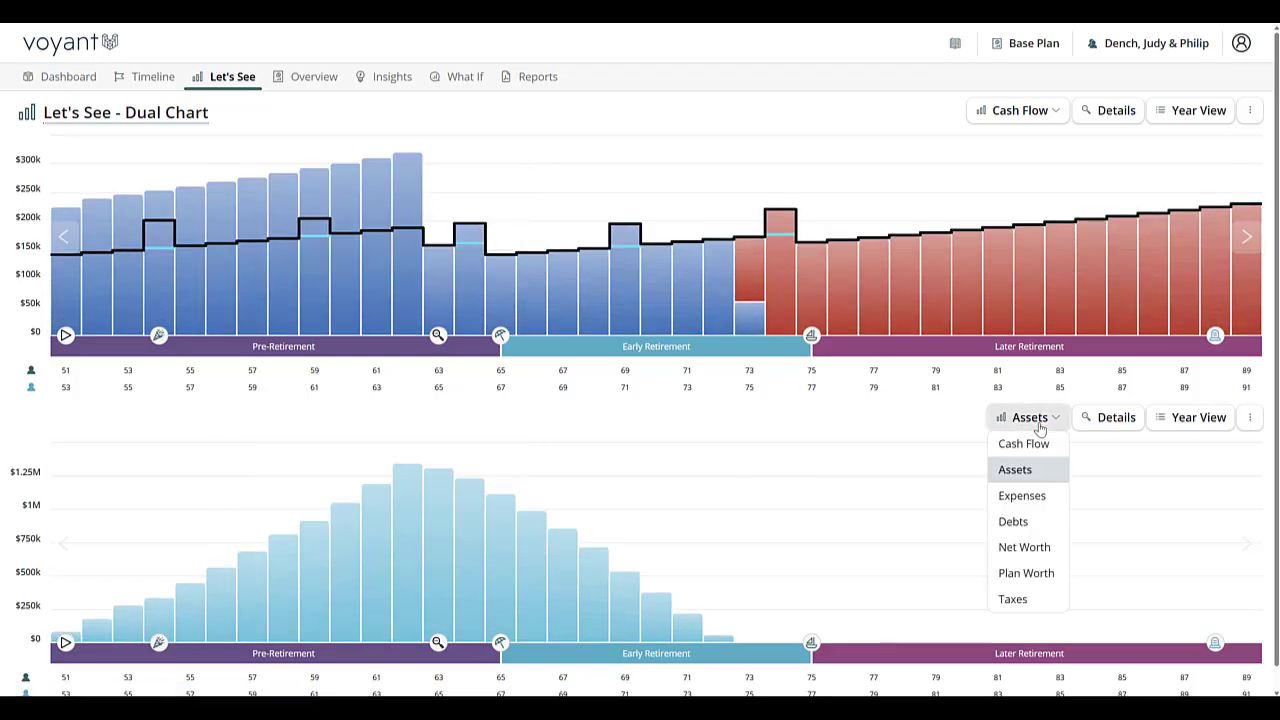
left_click(1013, 599)
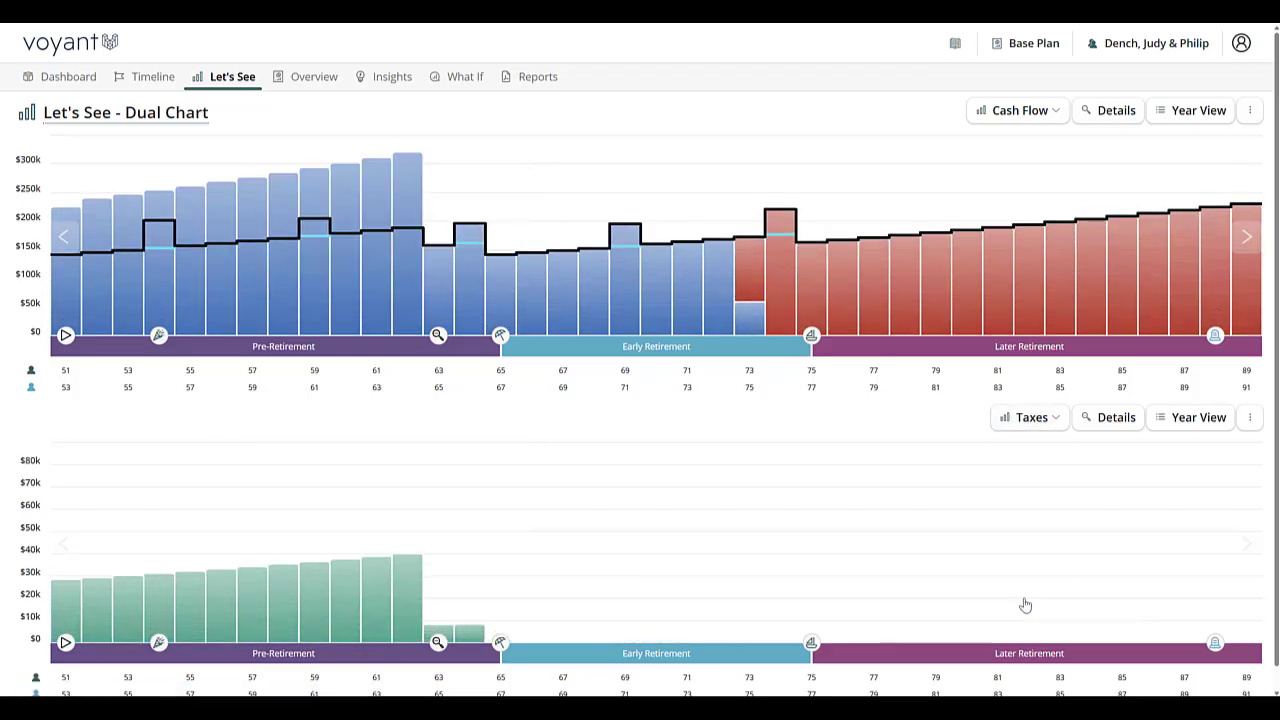
left_click(1110, 418)
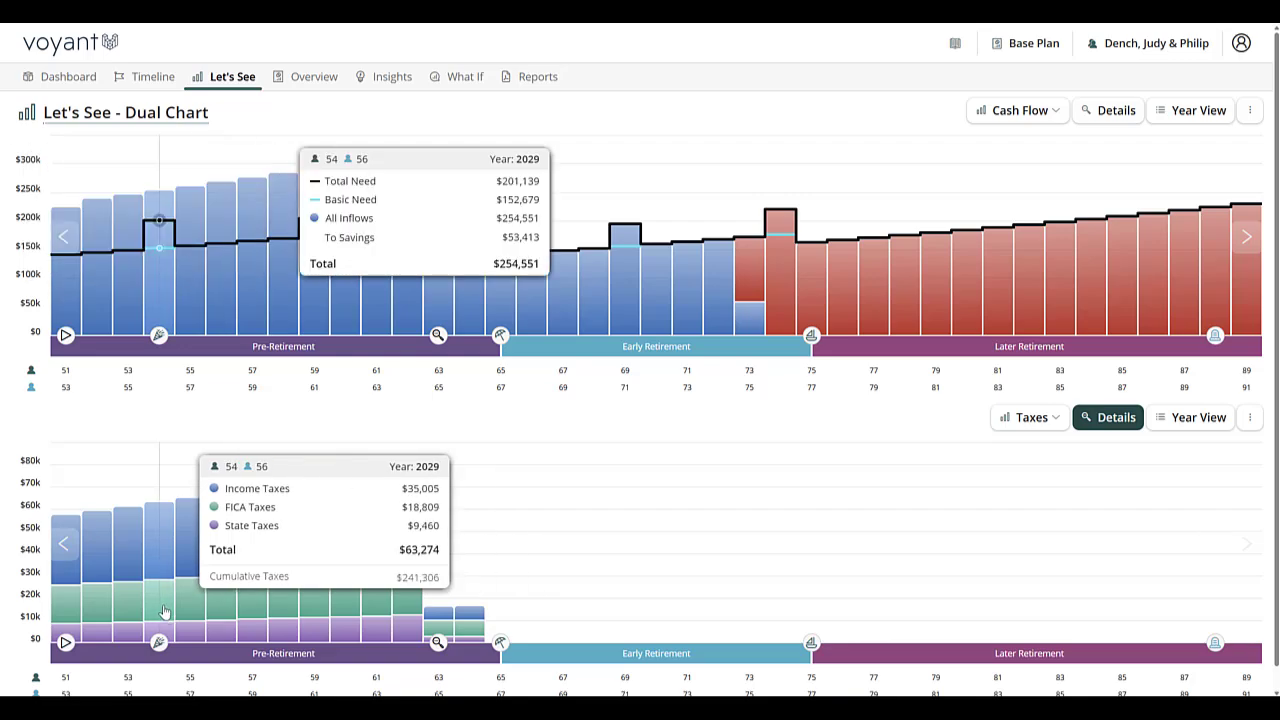
Open a support request for sharing access to this client and start its message
left_click(1160, 45)
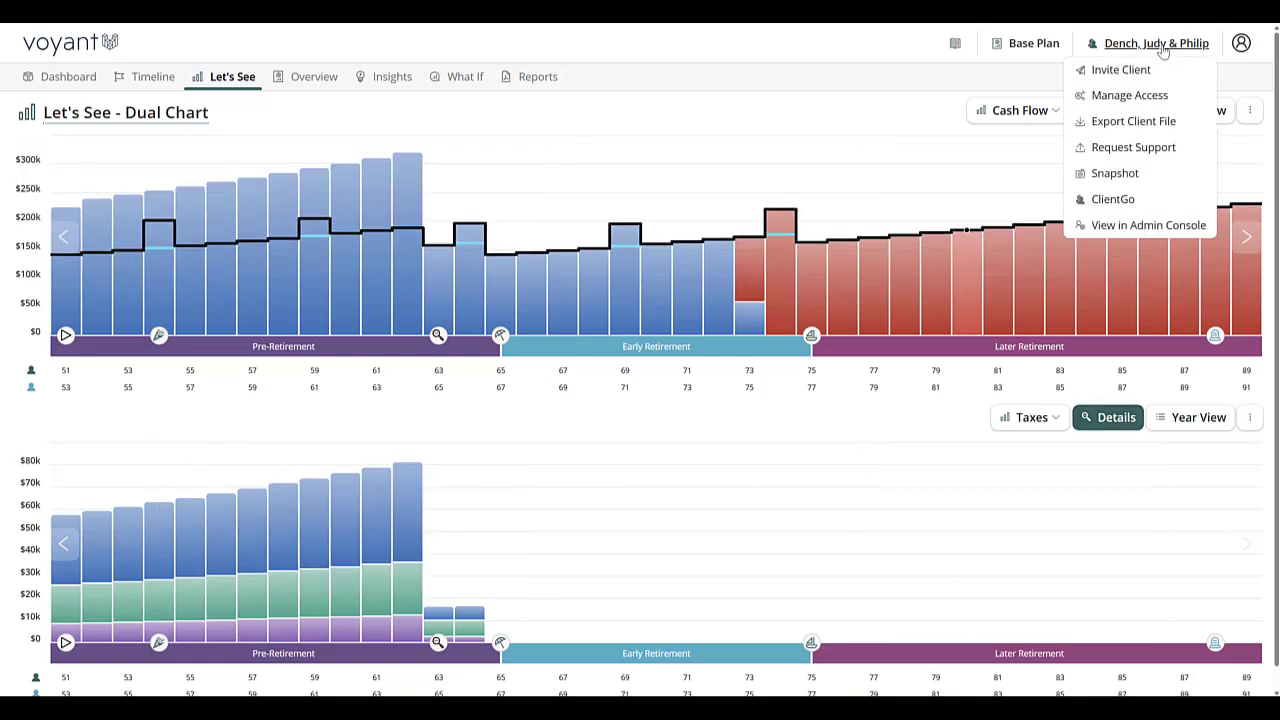
left_click(1150, 152)
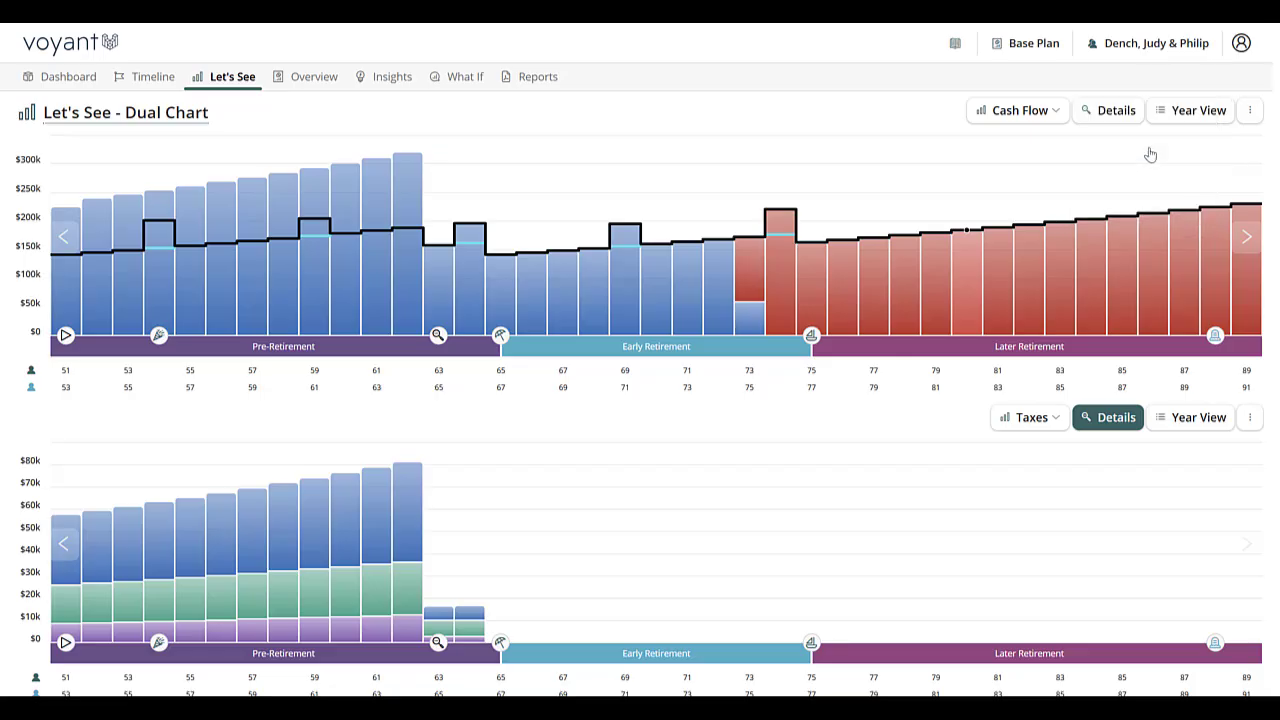
left_click(568, 397)
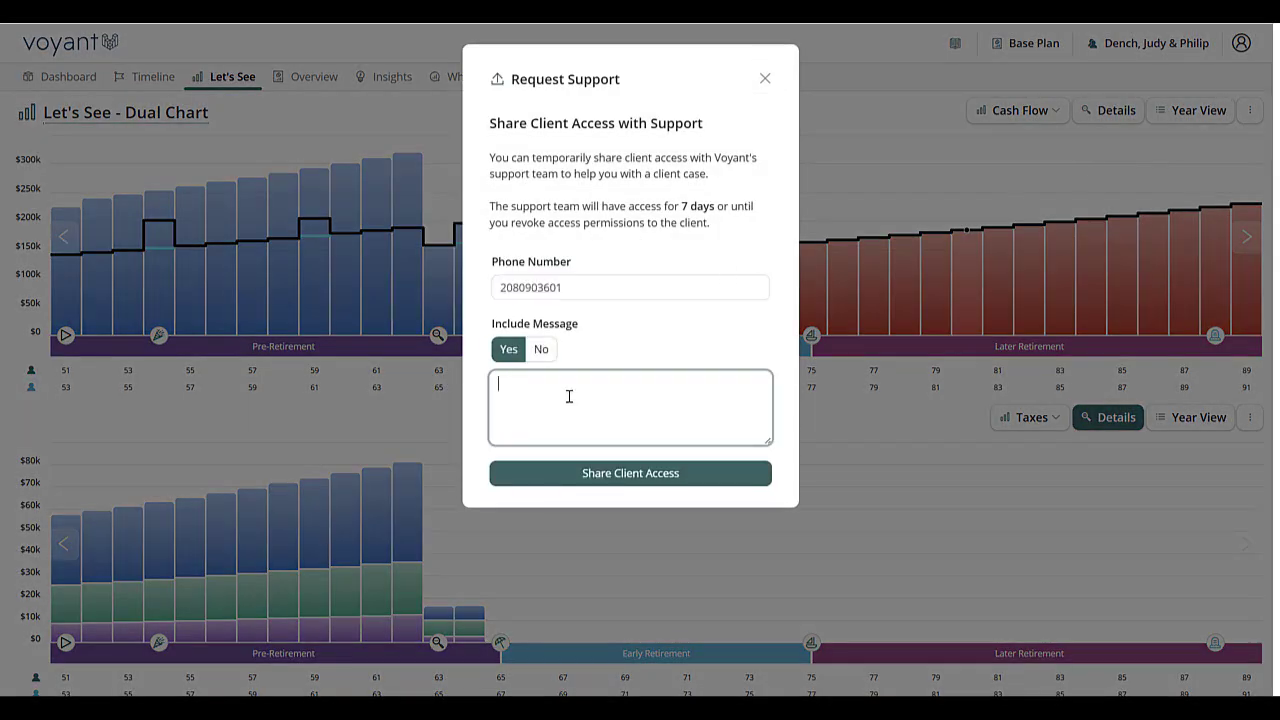